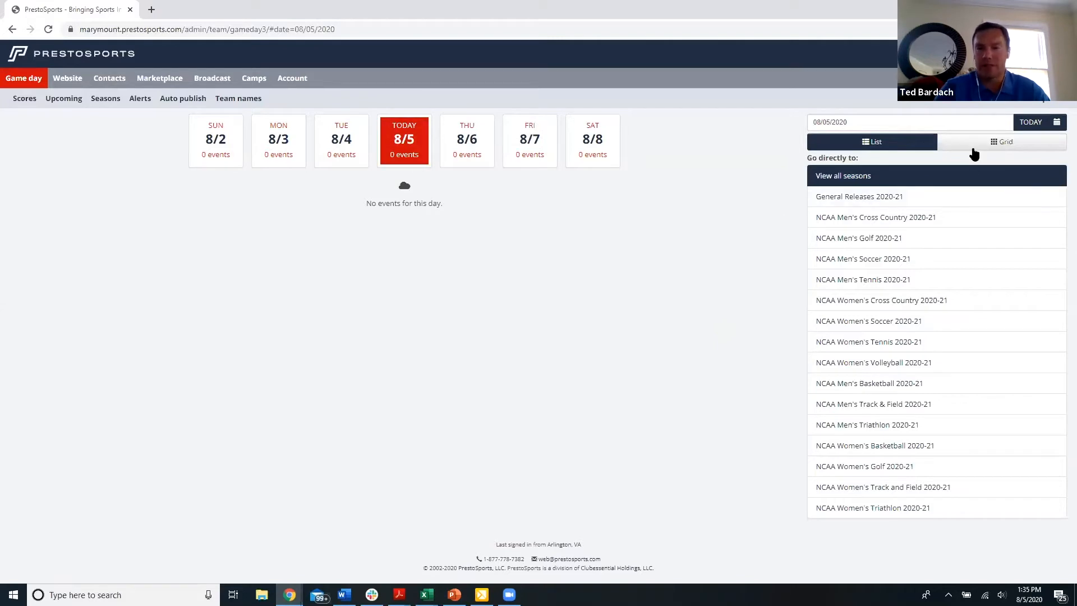
# - Show the game day events for January 11, 2020
pyautogui.click(1056, 126)
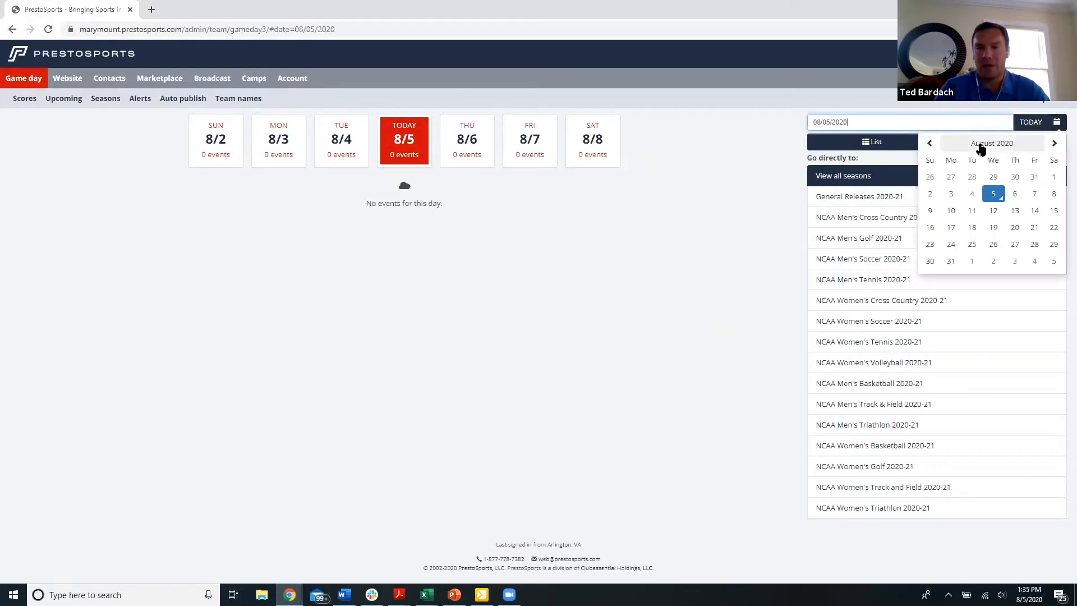
pyautogui.click(930, 144)
pyautogui.click(929, 144)
pyautogui.click(929, 144)
pyautogui.click(929, 144)
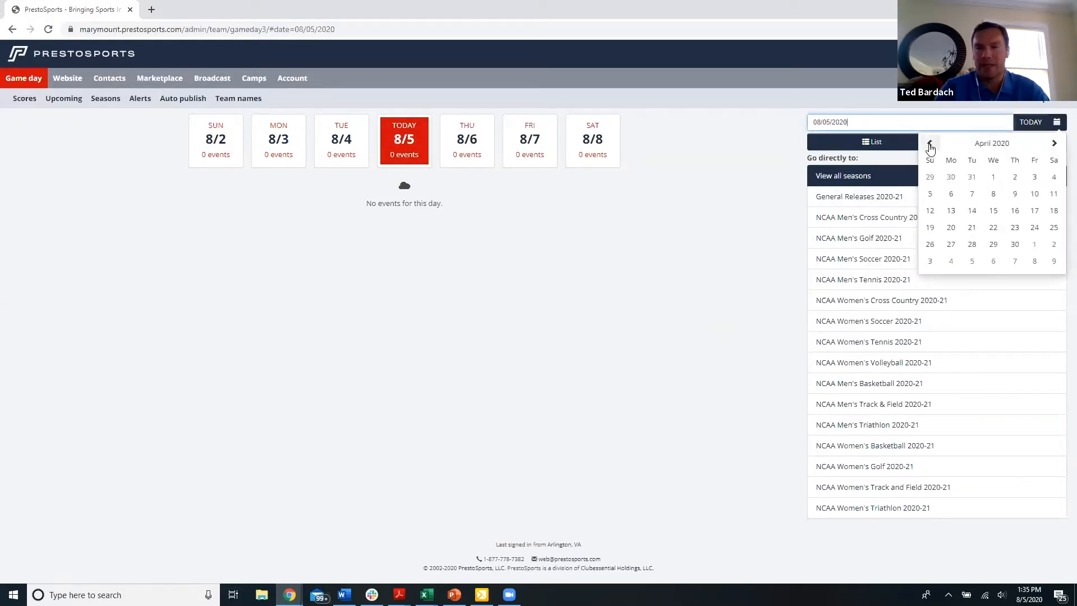
pyautogui.click(929, 144)
pyautogui.click(929, 144)
pyautogui.click(930, 144)
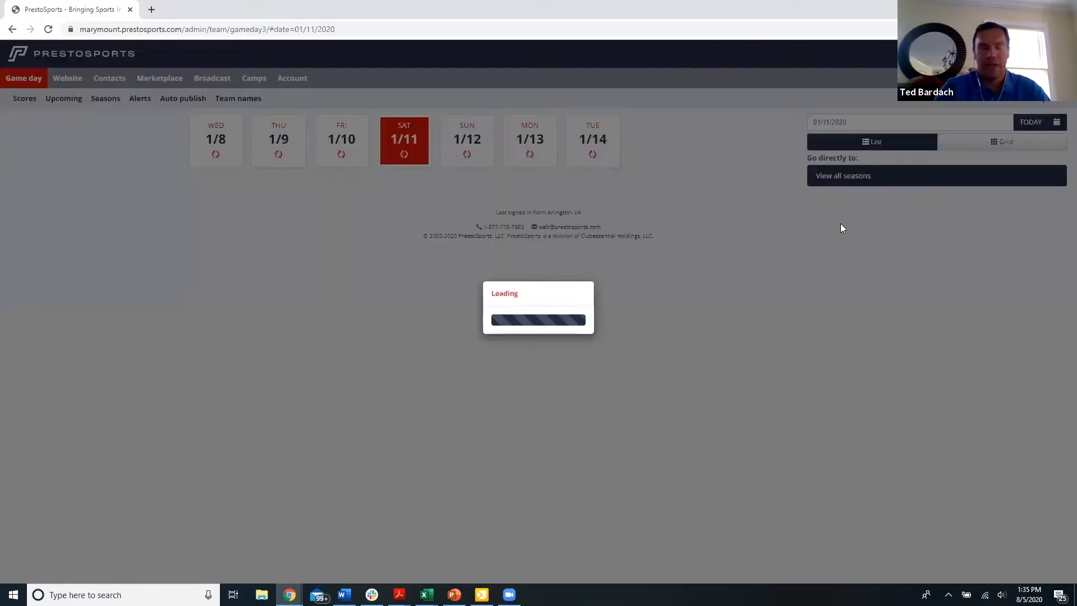
pyautogui.click(1054, 194)
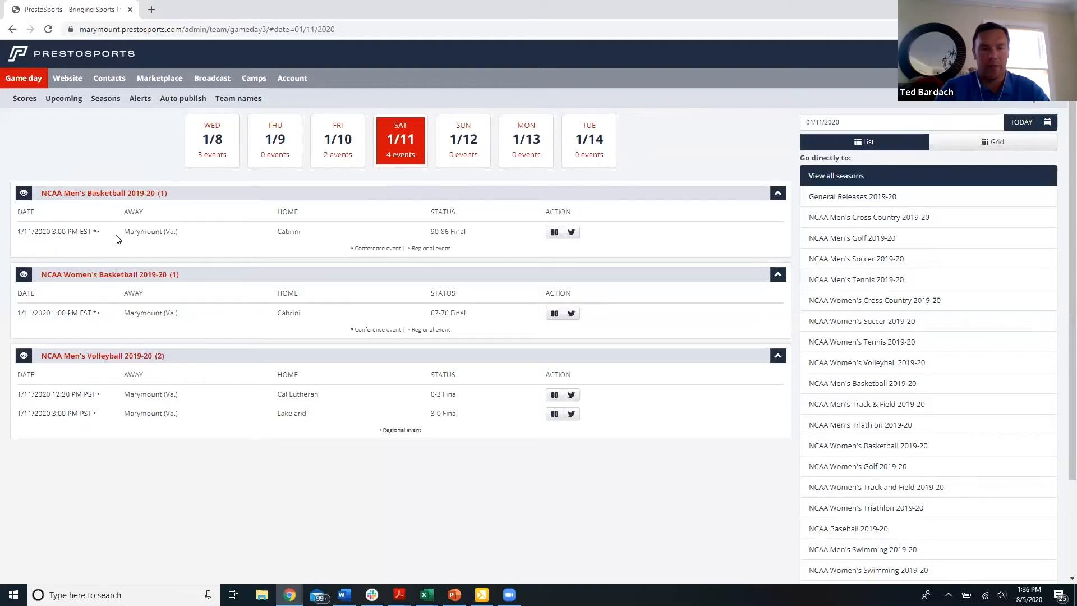
# - Open the 1/11/2020 men's basketball game between Marymount (Va.) and Cabrini, and start adding an infographic to it
pyautogui.click(66, 232)
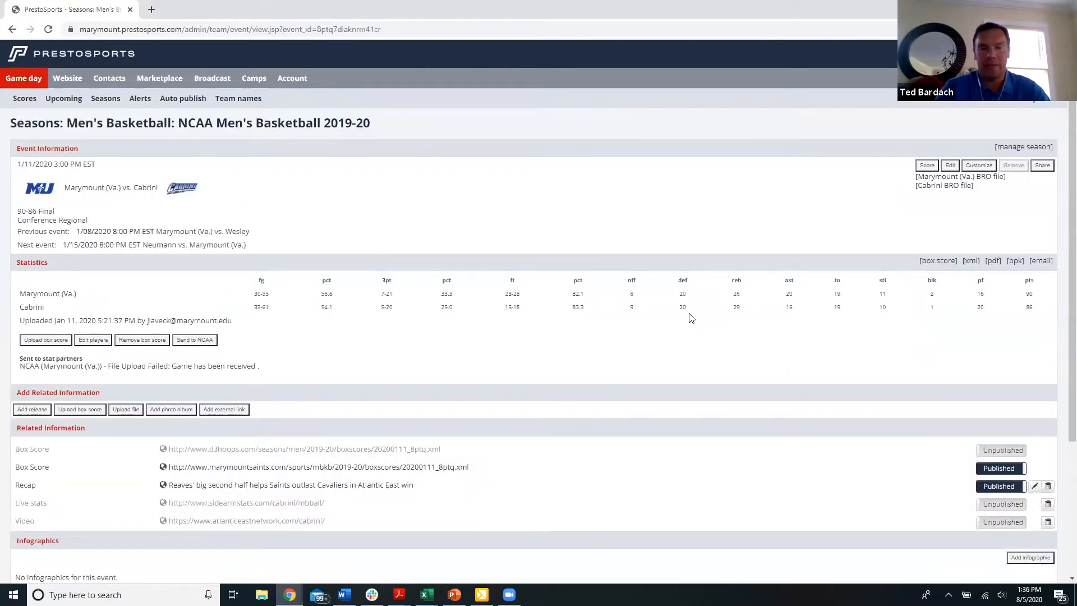
pyautogui.scroll(-3, 691, 318)
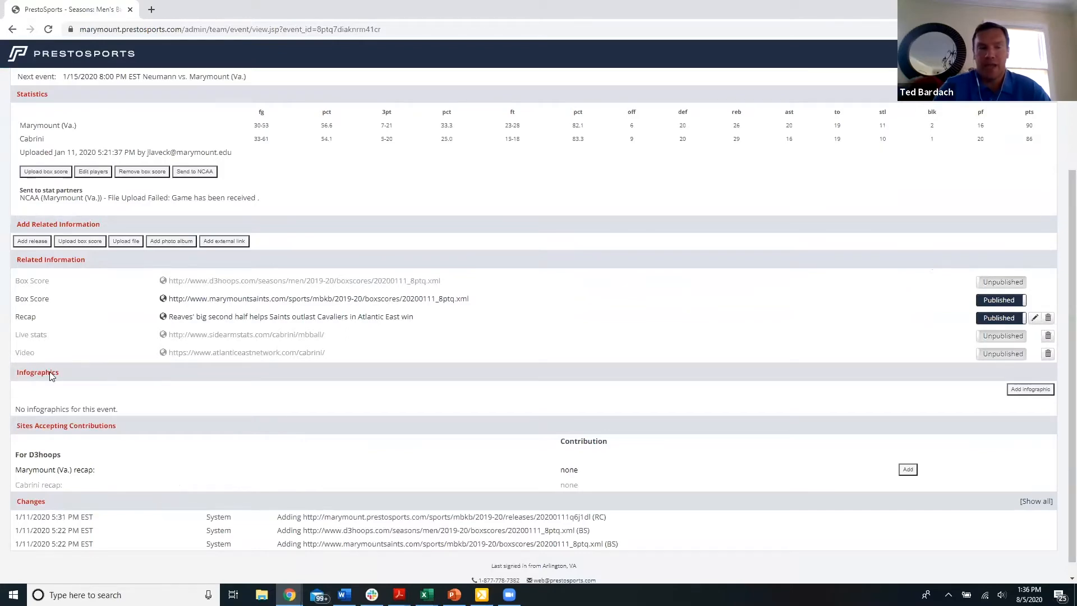
pyautogui.scroll(3, 380, 294)
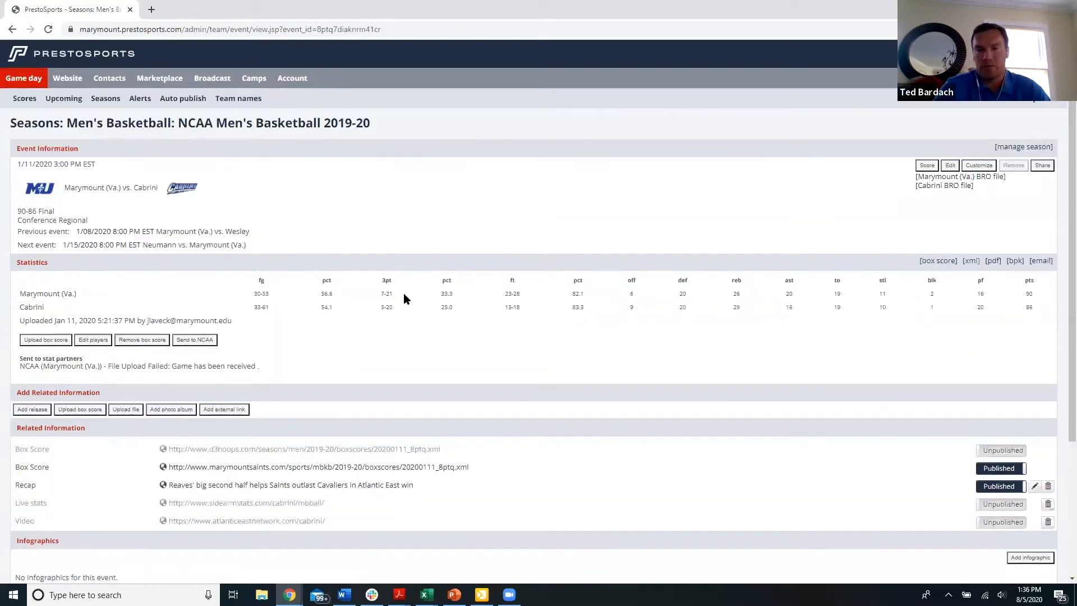
pyautogui.scroll(-3, 406, 297)
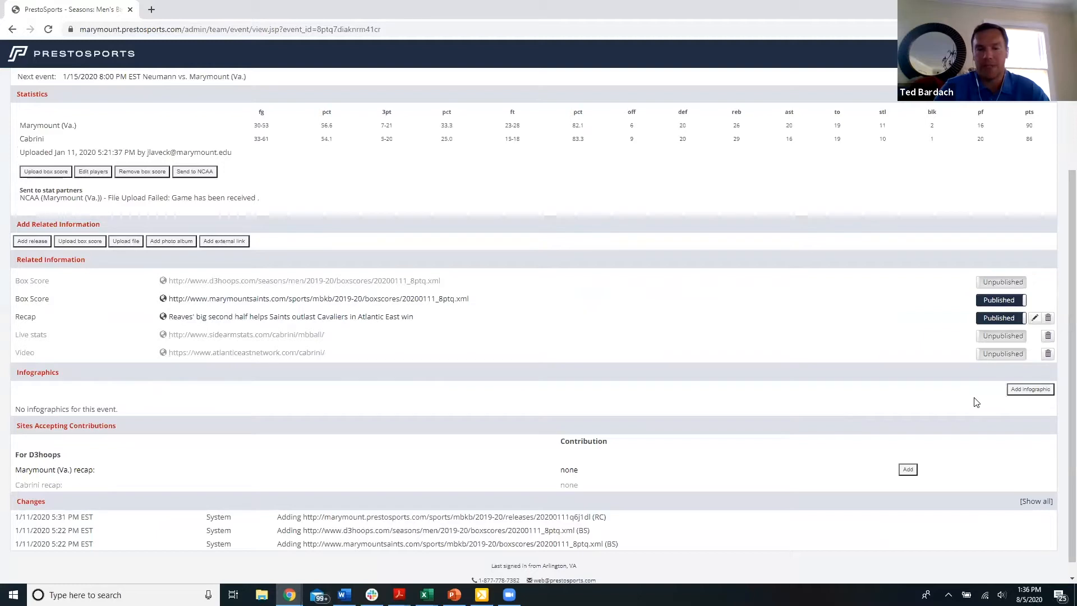
pyautogui.click(1031, 390)
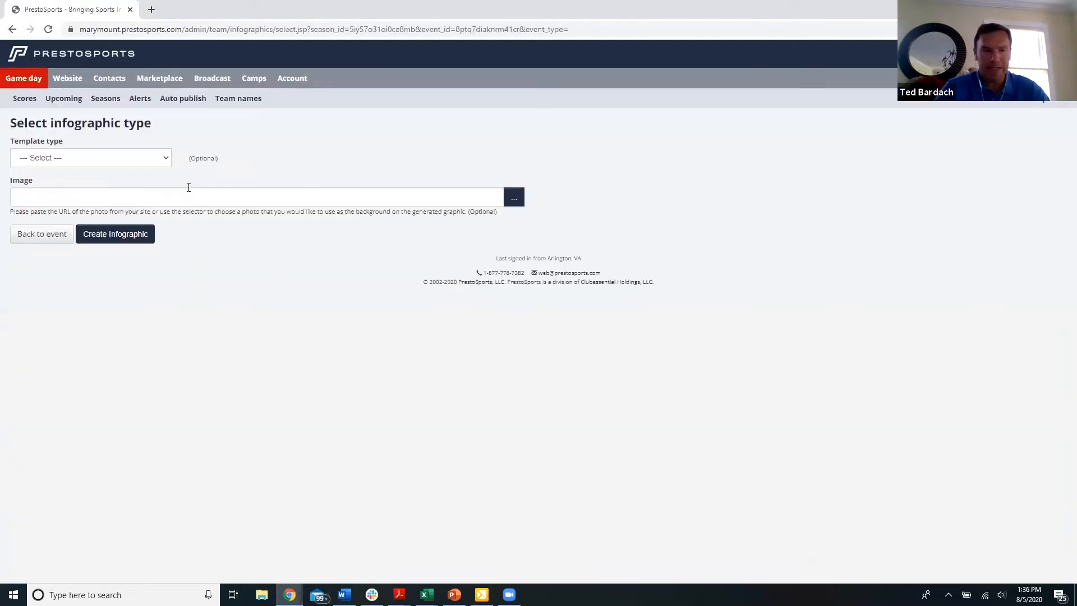
# - Create a Post-Game infographic with MBB_Coto.jpg as its background, searching the site's images for "mbb"
pyautogui.click(164, 160)
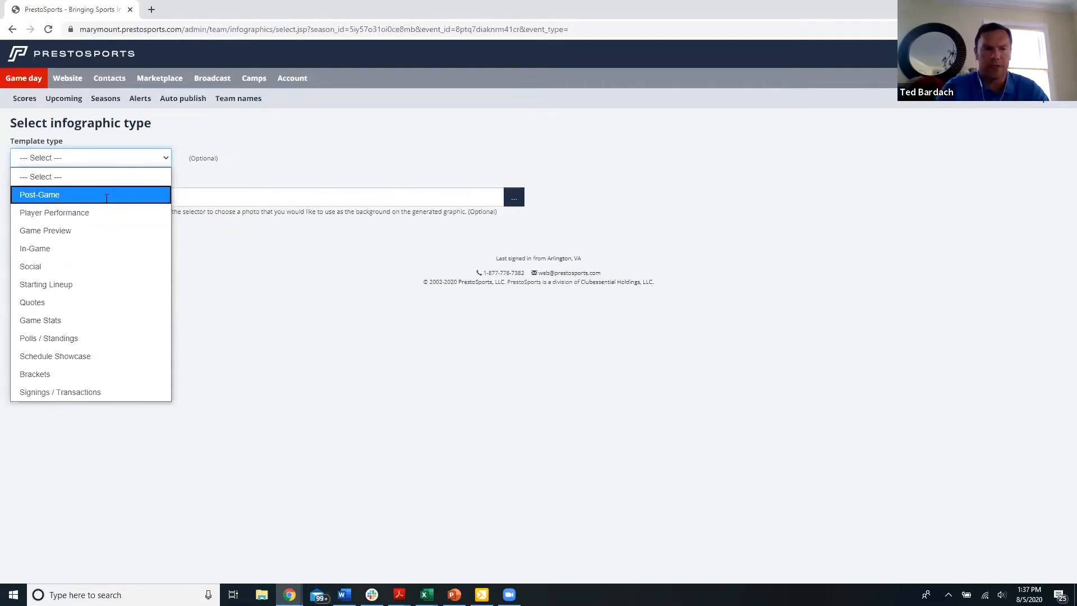
pyautogui.click(107, 194)
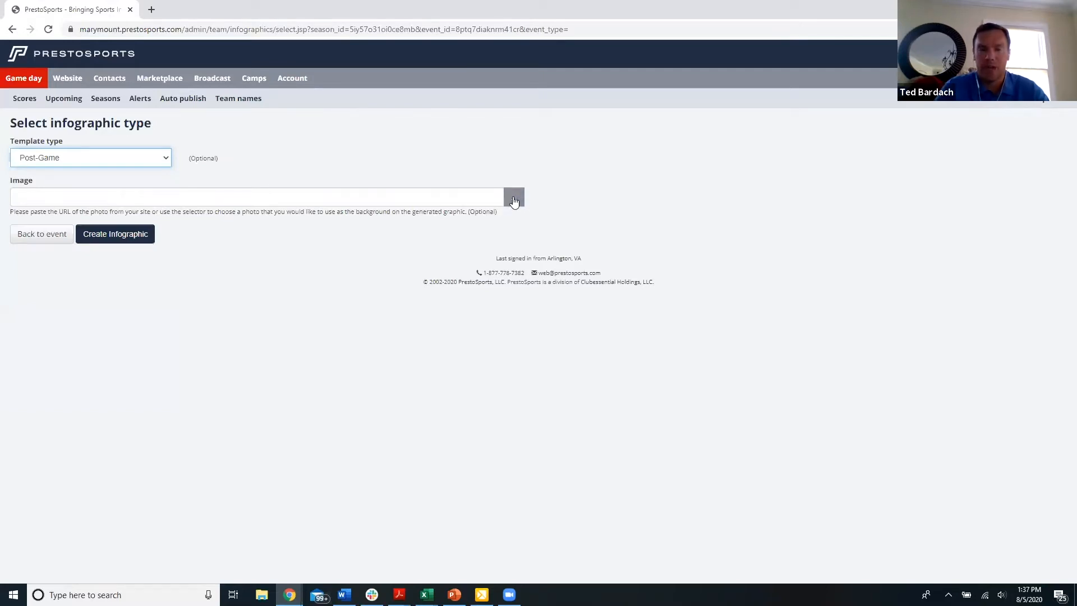
pyautogui.click(514, 197)
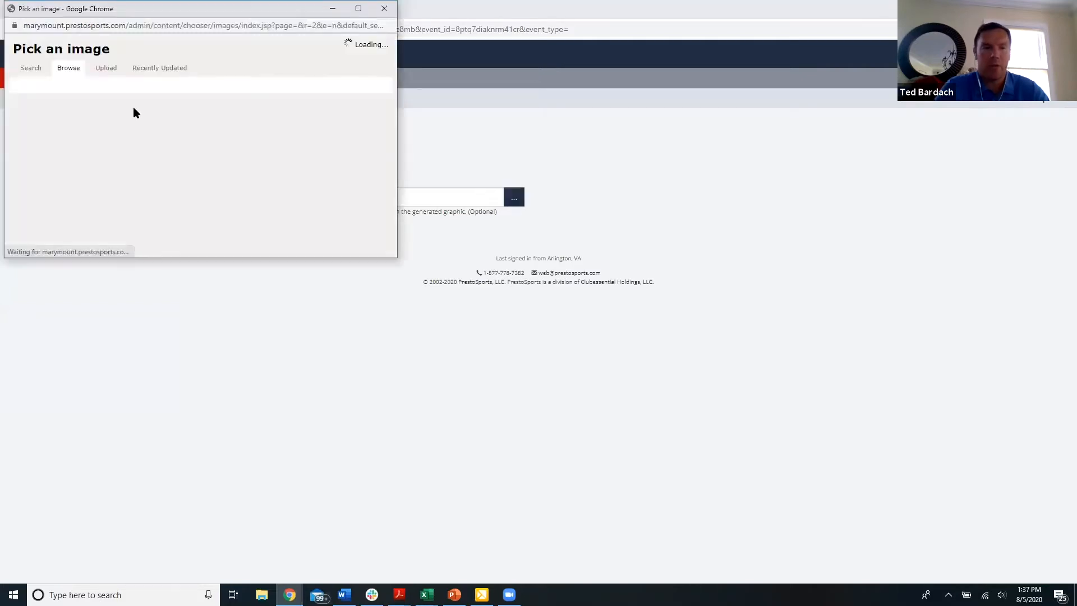
pyautogui.click(25, 67)
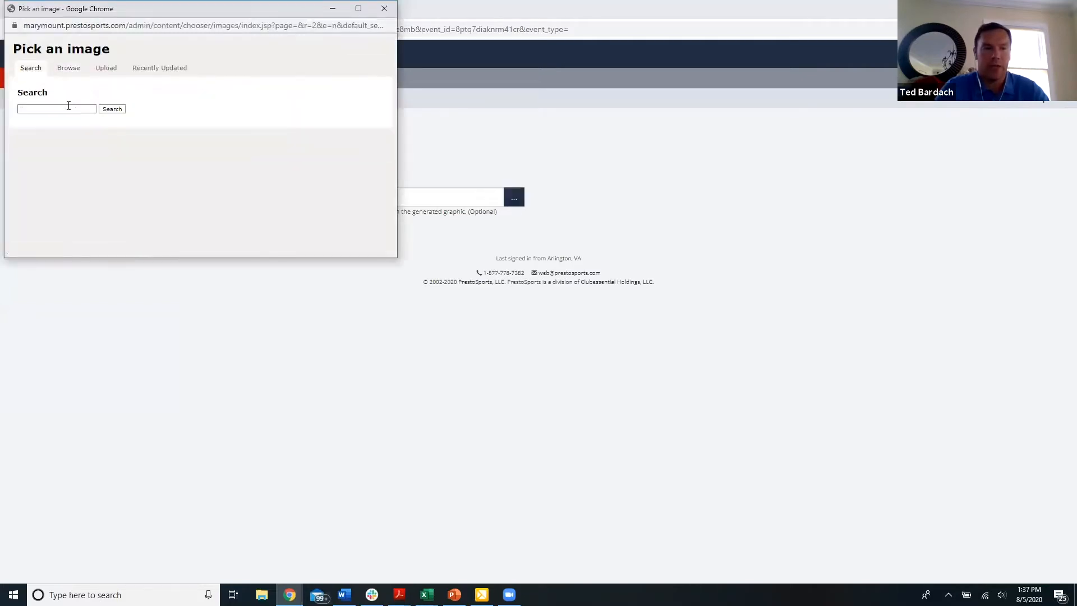
pyautogui.click(67, 107)
pyautogui.write('mbb')
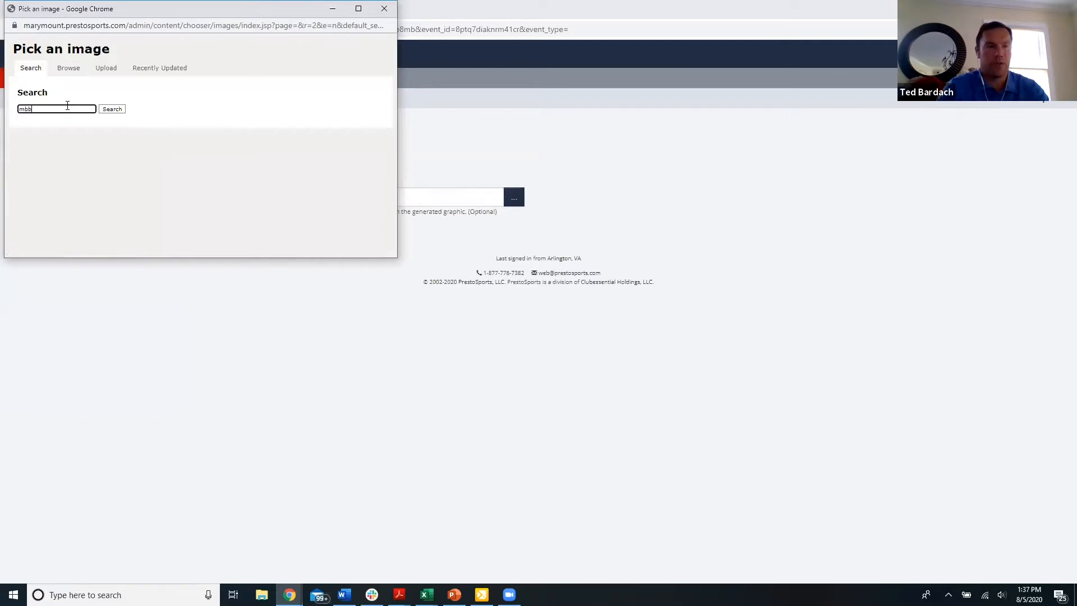
pyautogui.click(110, 110)
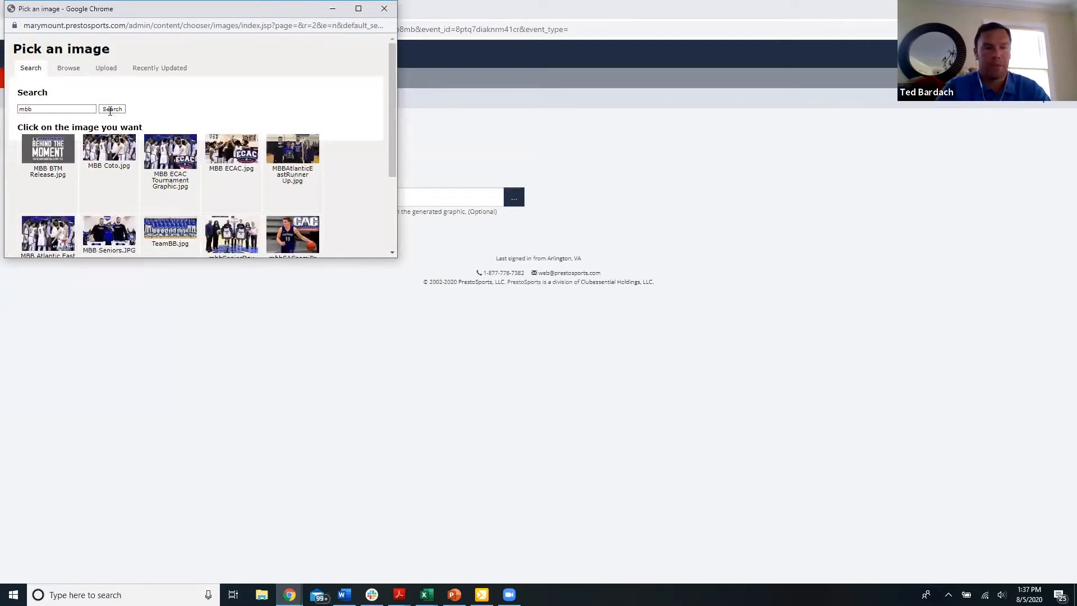
pyautogui.click(118, 157)
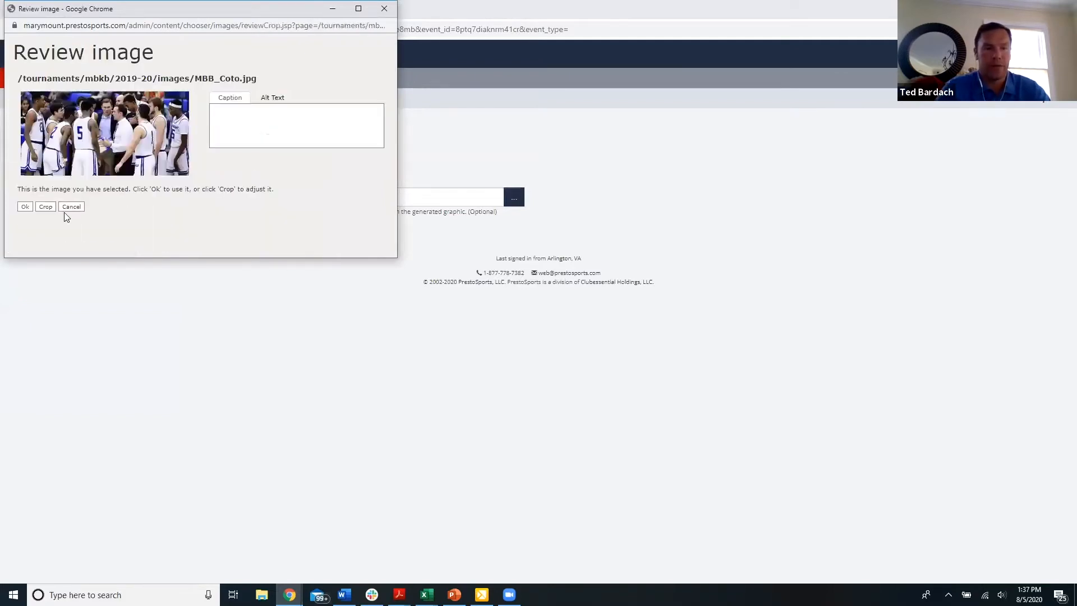
pyautogui.click(24, 207)
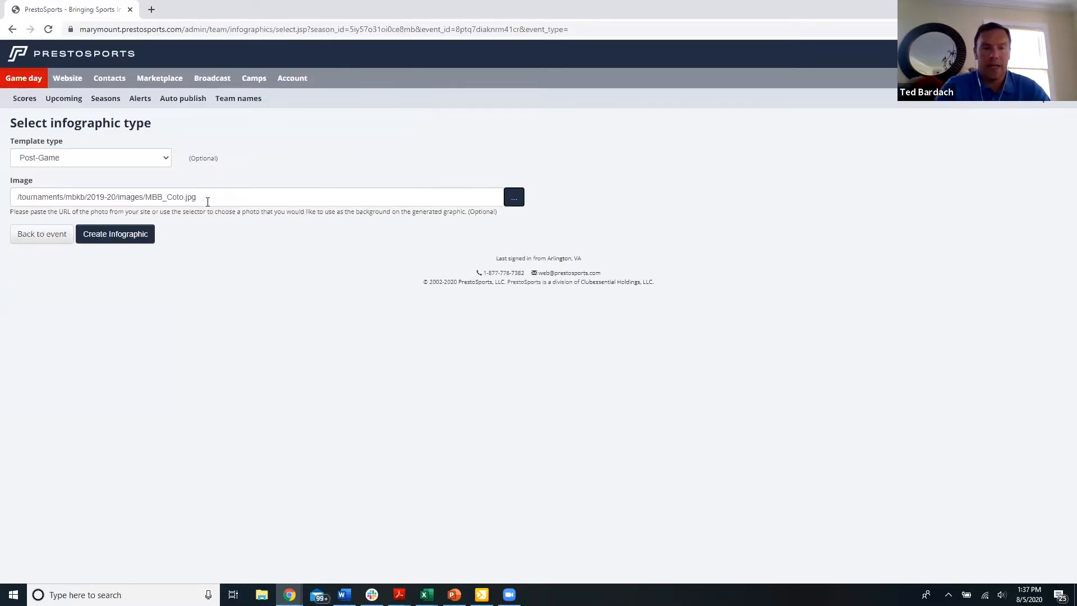
pyautogui.click(119, 239)
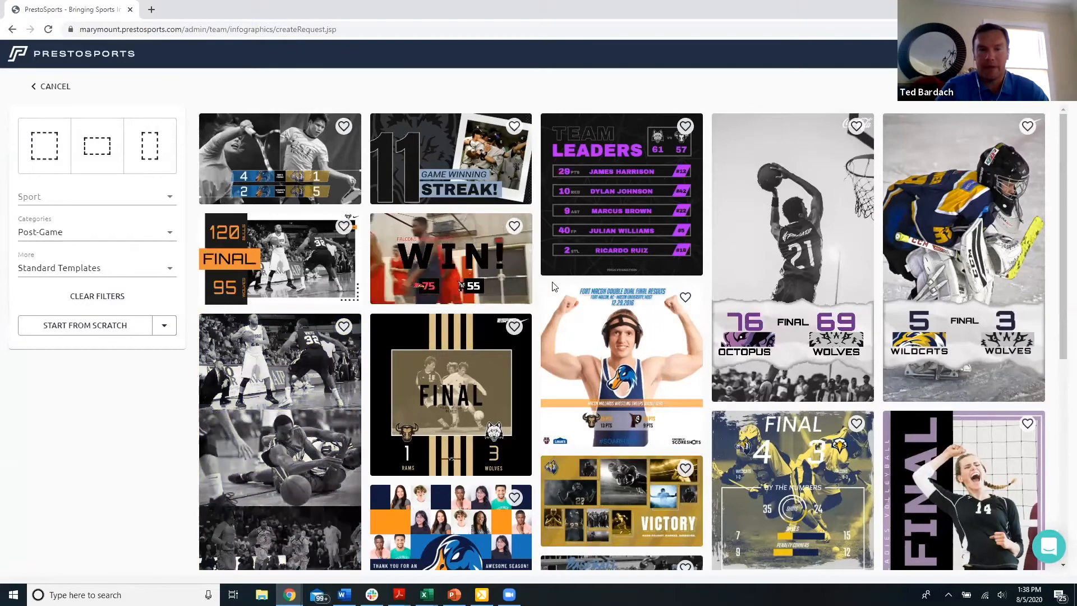
# - Look through the Post-Game standard templates and check the available template categories
pyautogui.scroll(-7, 537, 282)
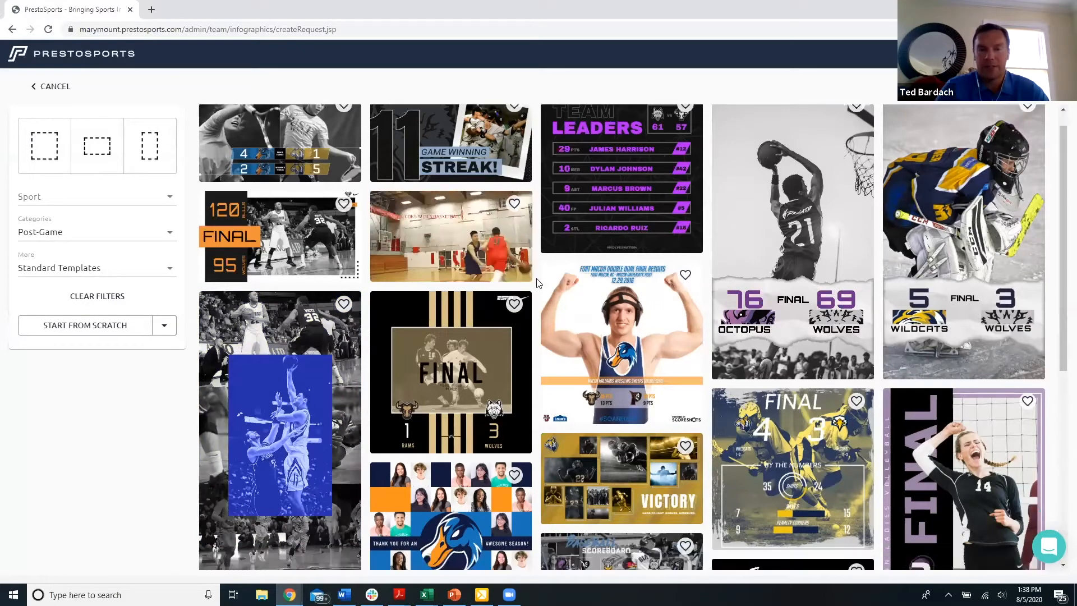
pyautogui.scroll(-1, 537, 282)
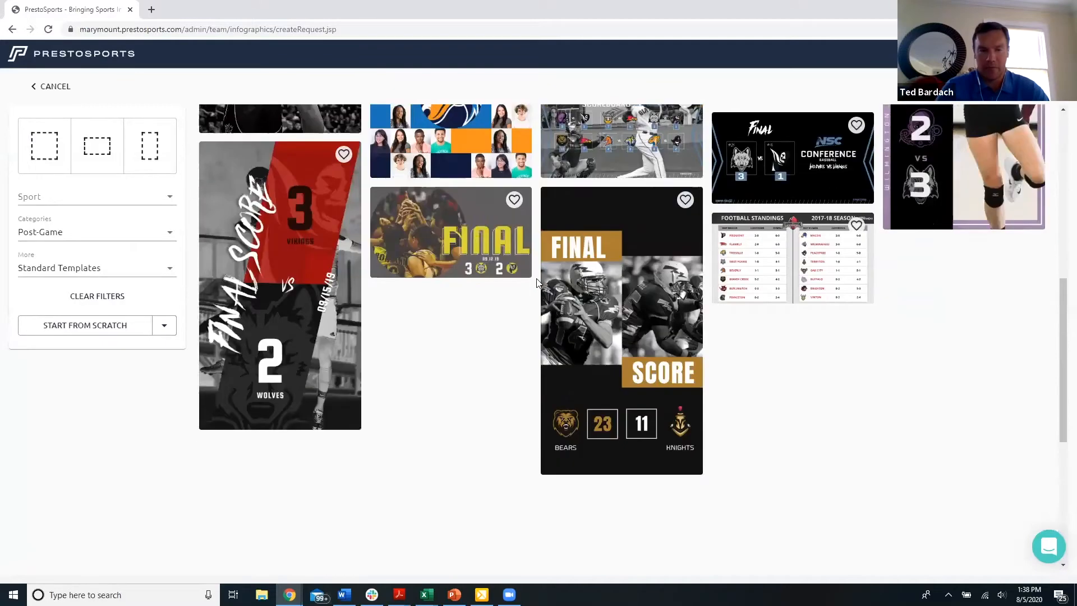
pyautogui.scroll(-4, 537, 282)
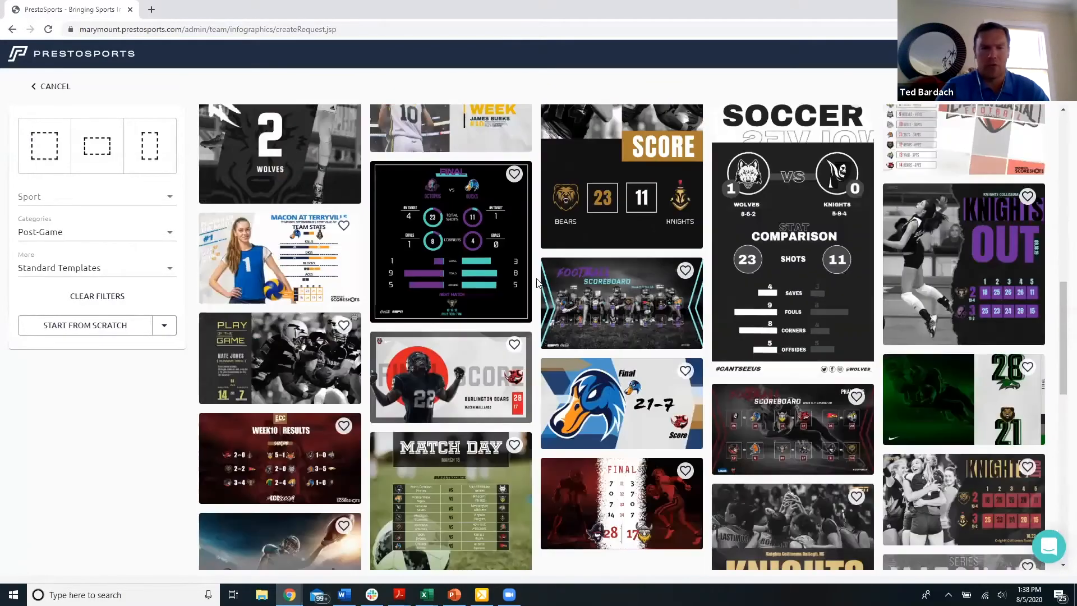
pyautogui.scroll(-2, 537, 282)
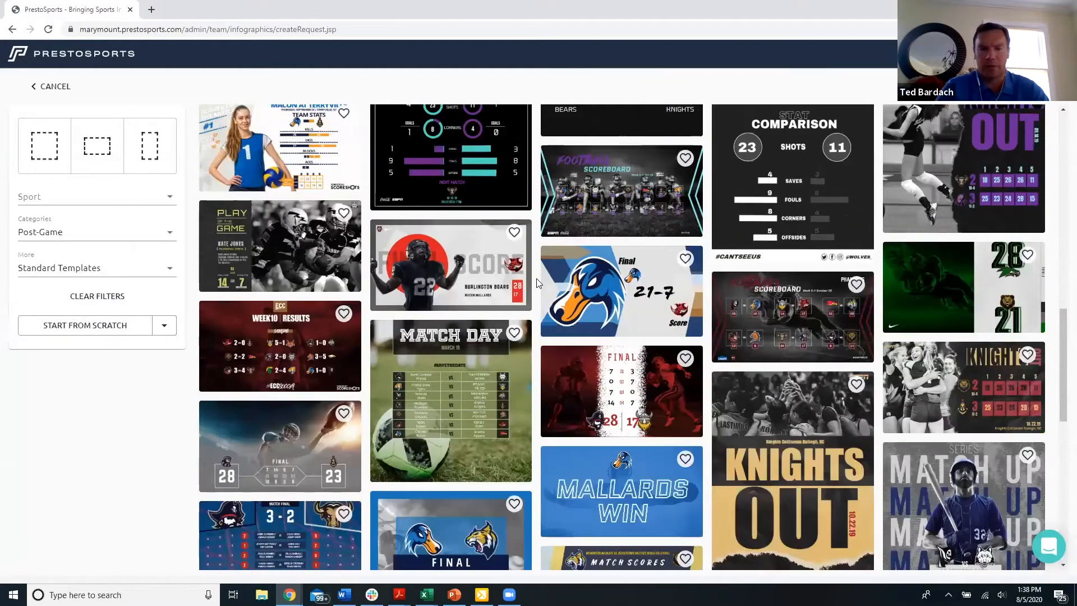
pyautogui.scroll(10, 537, 283)
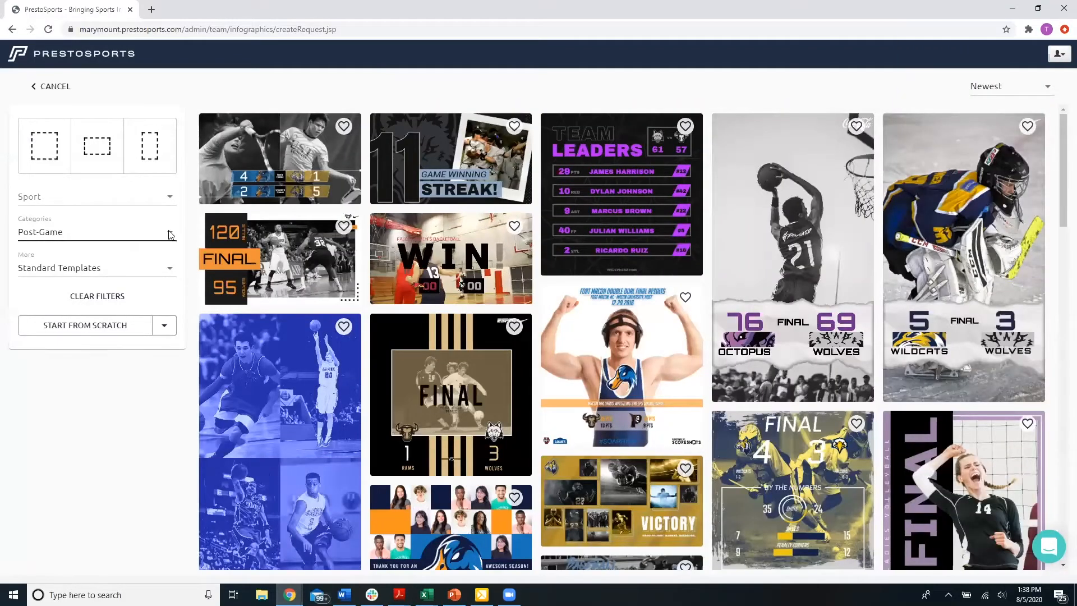
pyautogui.click(169, 233)
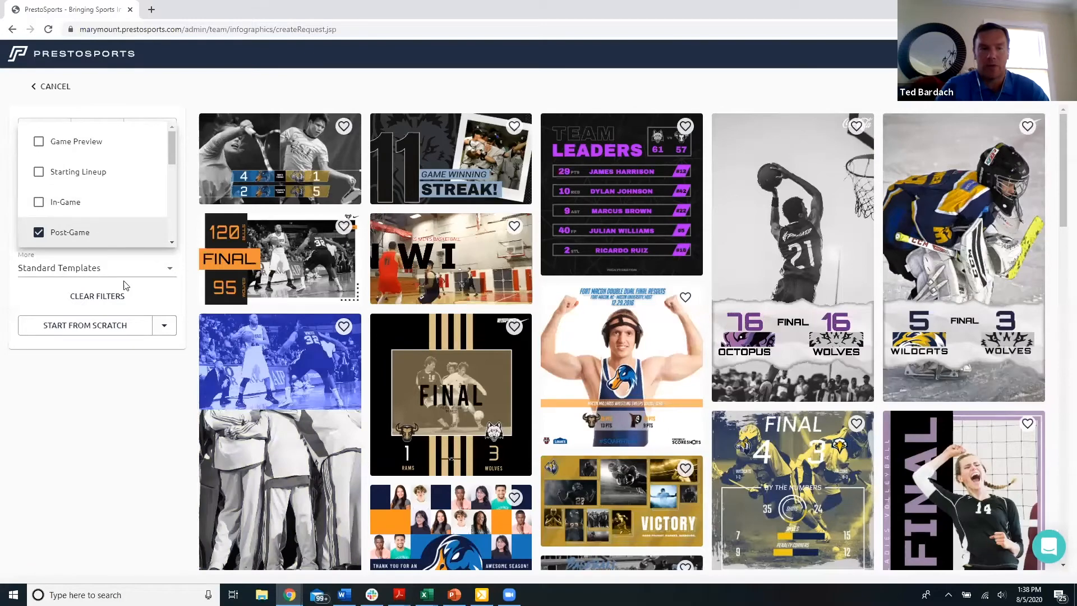
pyautogui.click(105, 379)
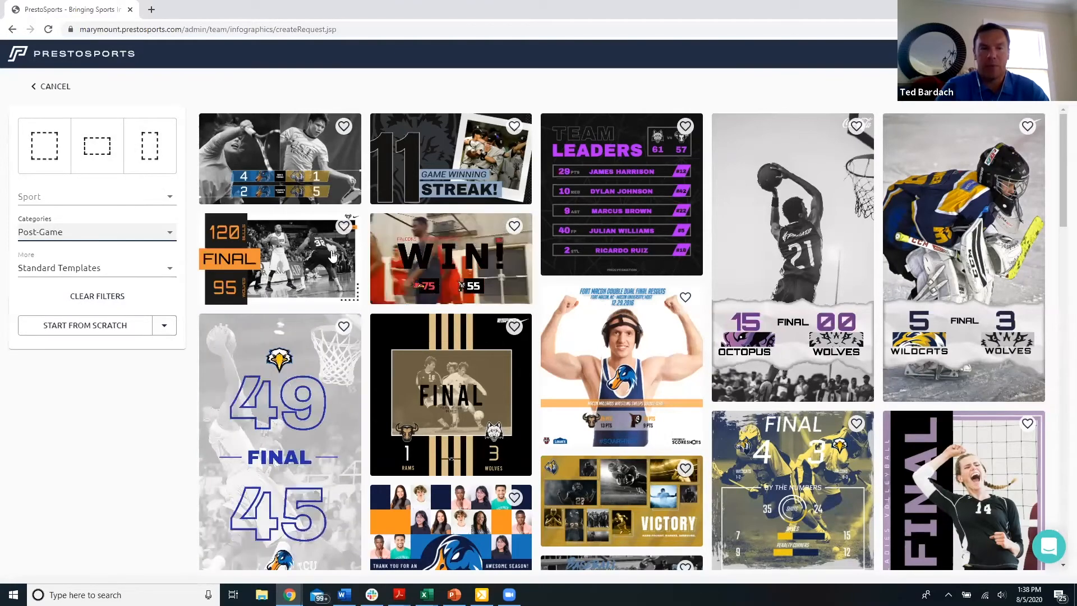
# - Filter the templates to the landscape format and the sport Basketball
pyautogui.click(102, 150)
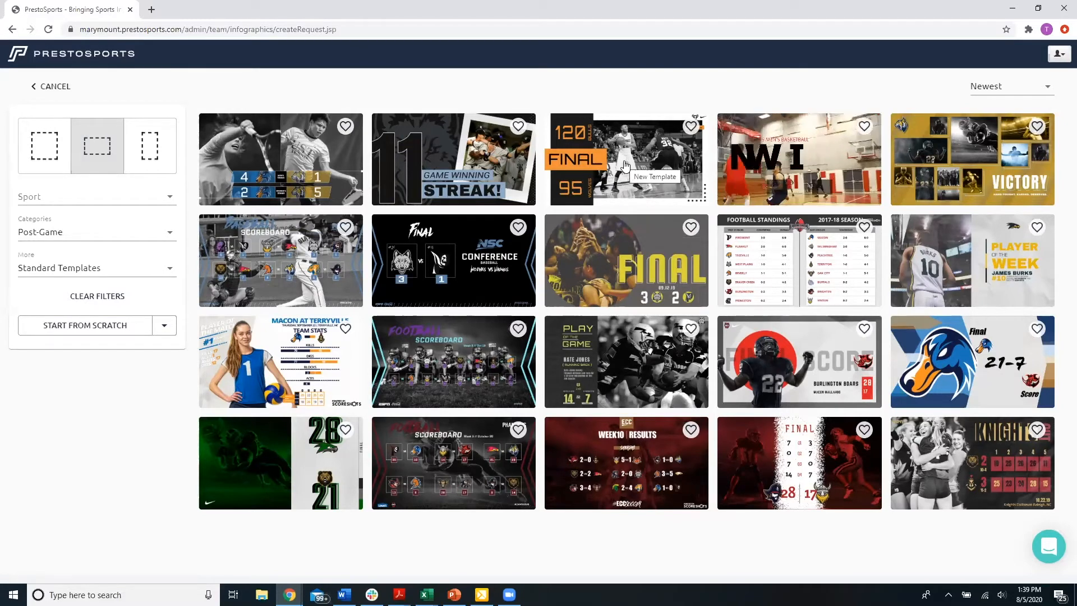
pyautogui.click(164, 196)
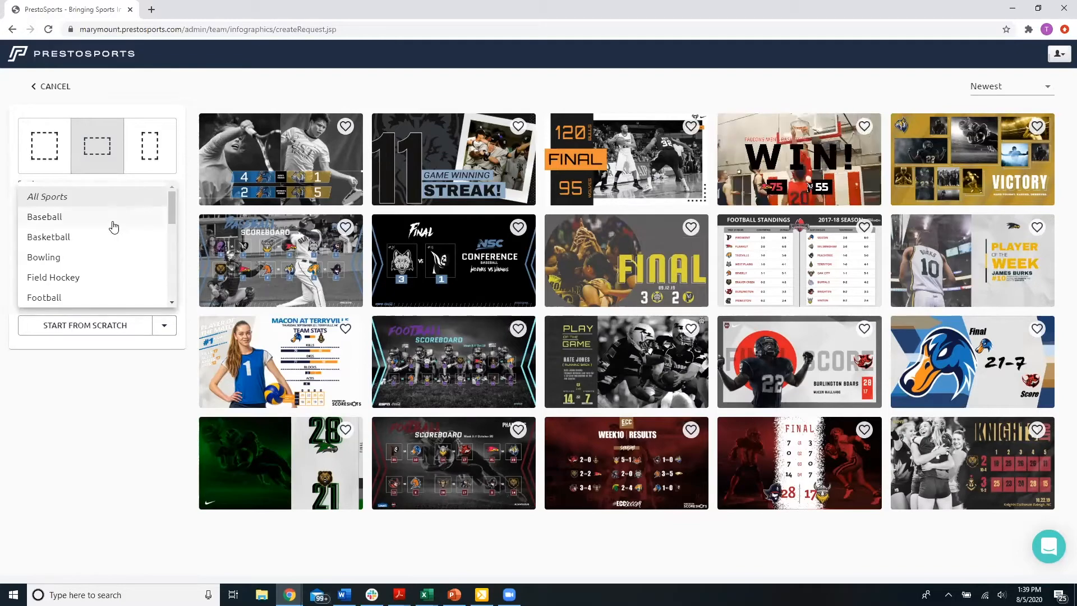
pyautogui.click(80, 239)
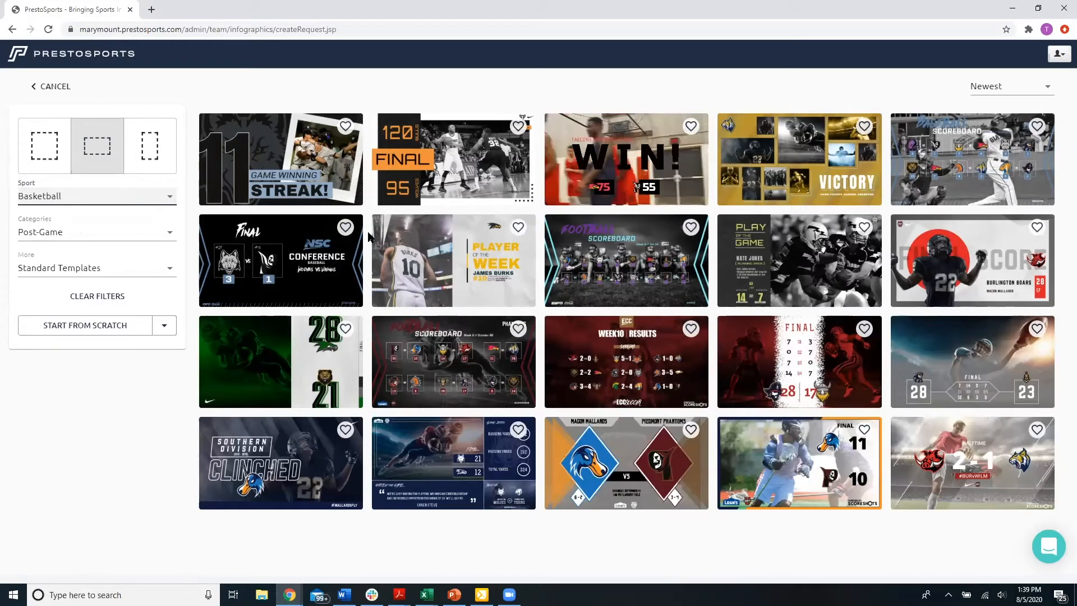
# - Examine the available template categories and the additional template type filters, keeping Post-Game and Standard Templates selected
pyautogui.click(169, 232)
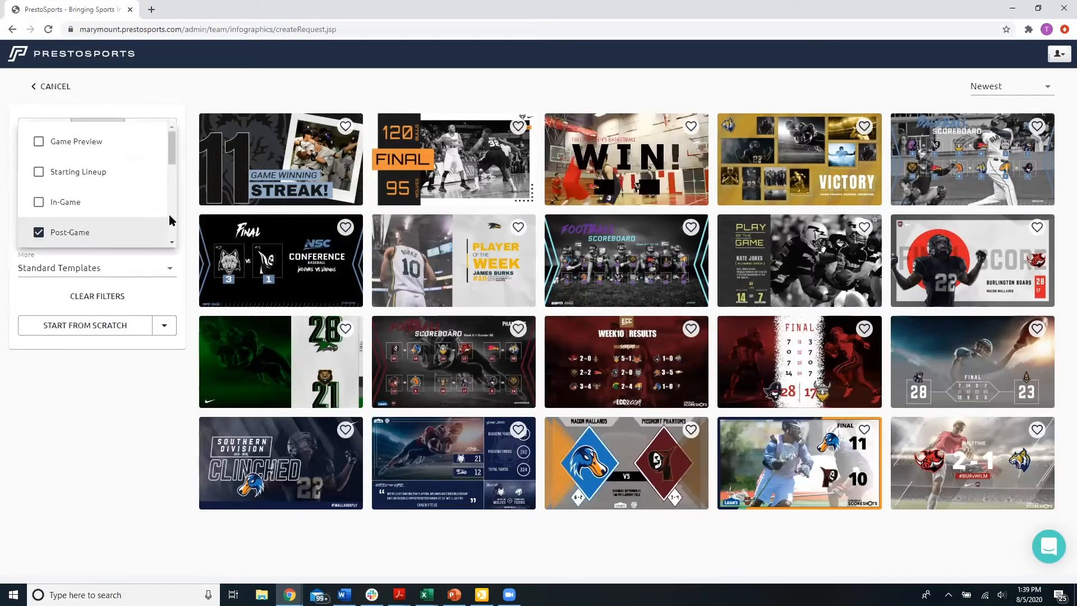
pyautogui.moveTo(170, 145); pyautogui.dragTo(165, 186)
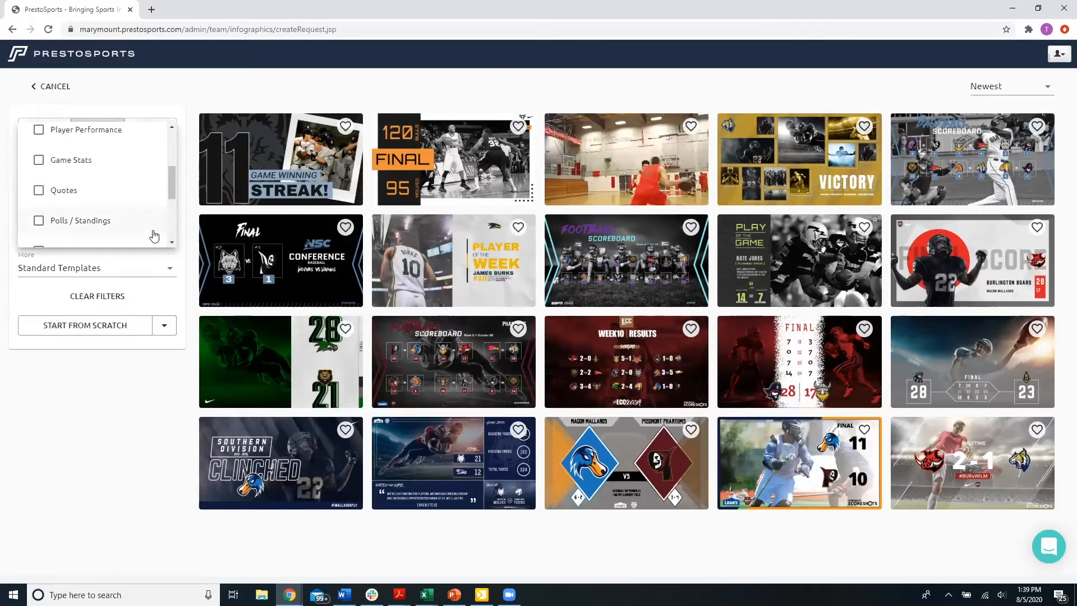
pyautogui.click(130, 413)
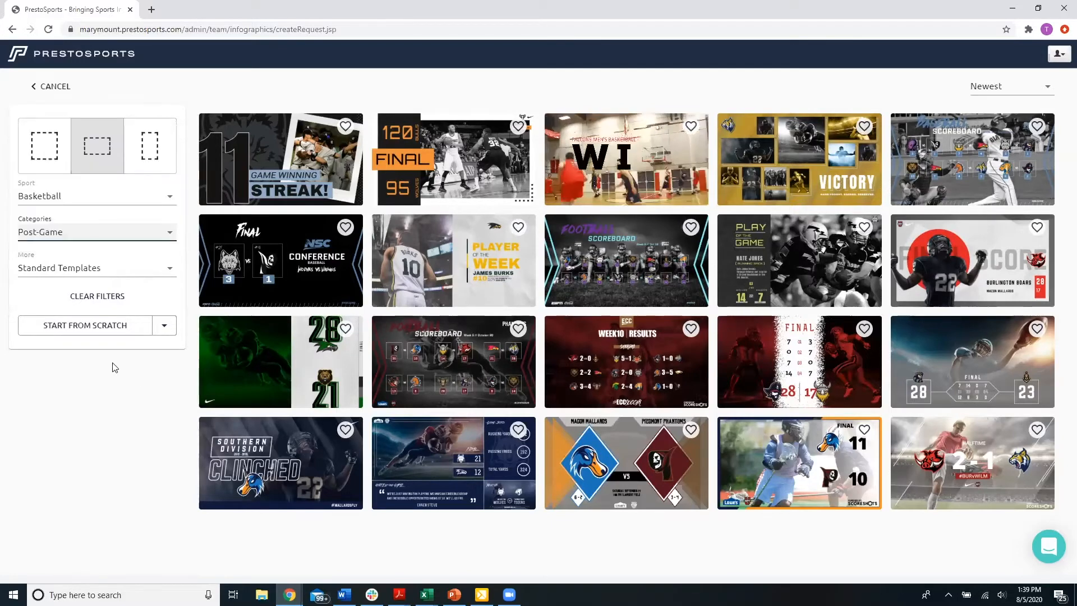
pyautogui.click(165, 271)
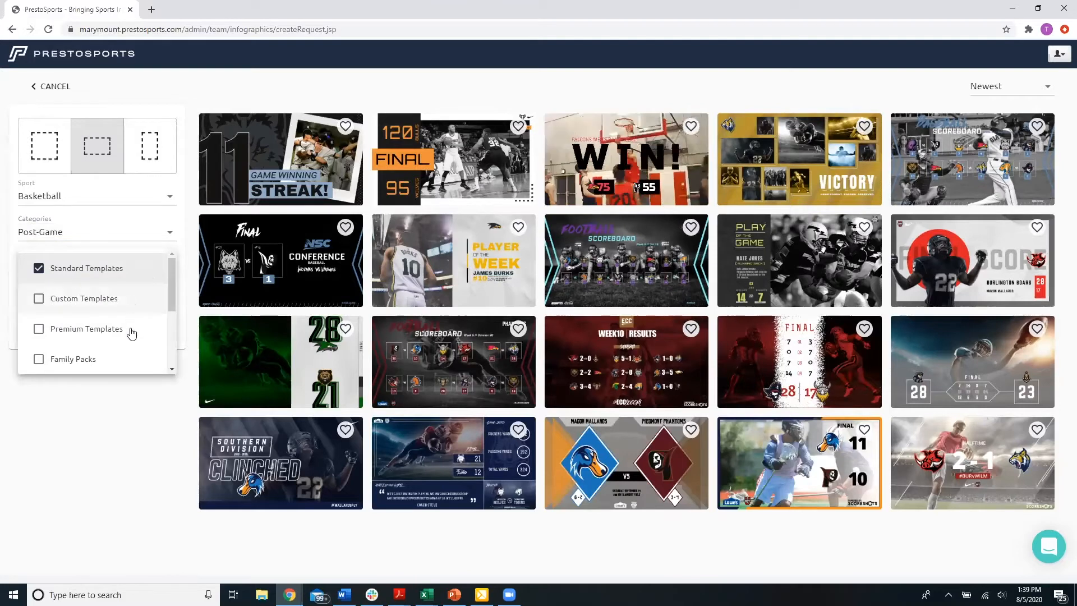
pyautogui.scroll(-3, 129, 339)
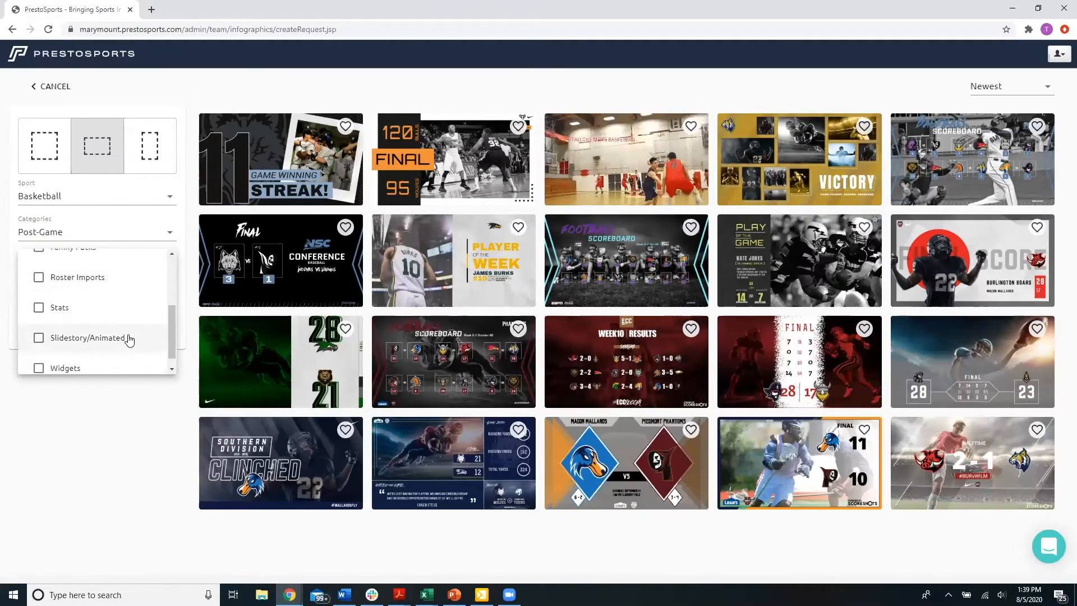
pyautogui.scroll(1, 130, 339)
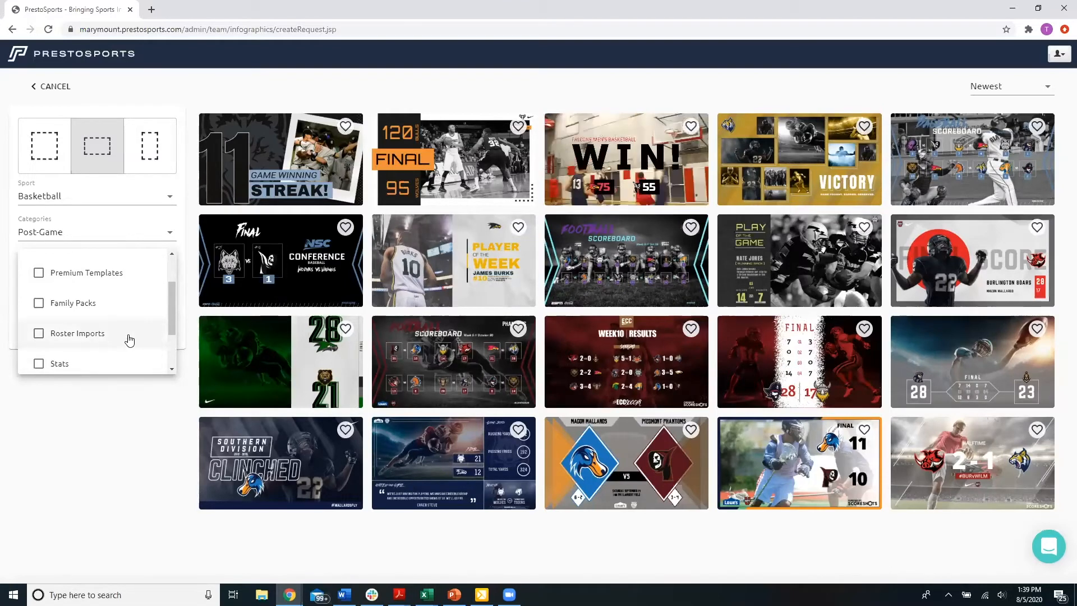
pyautogui.scroll(-1, 129, 339)
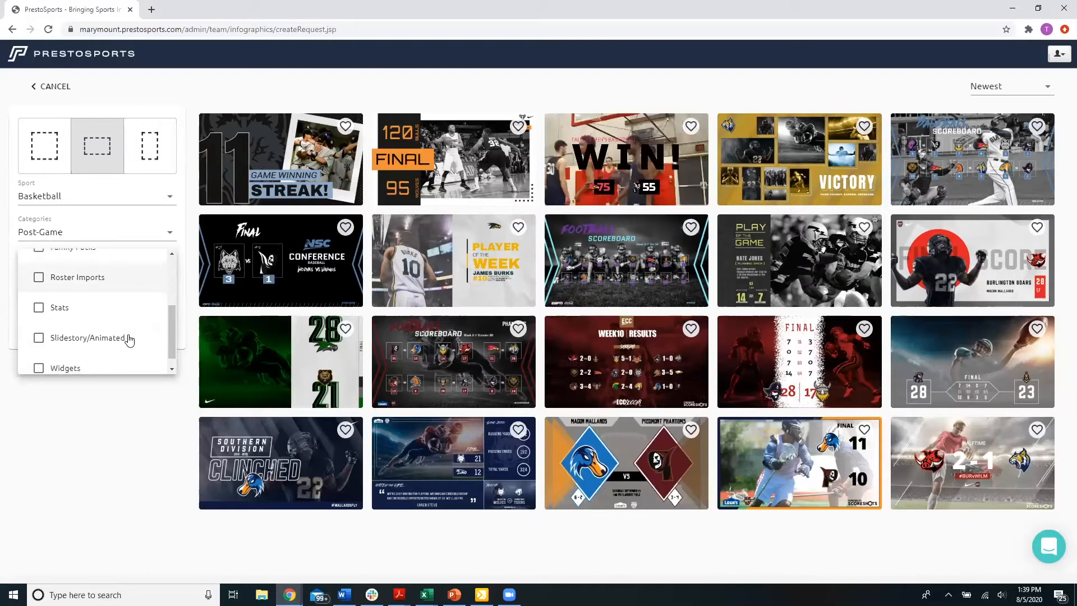
pyautogui.scroll(-1, 129, 339)
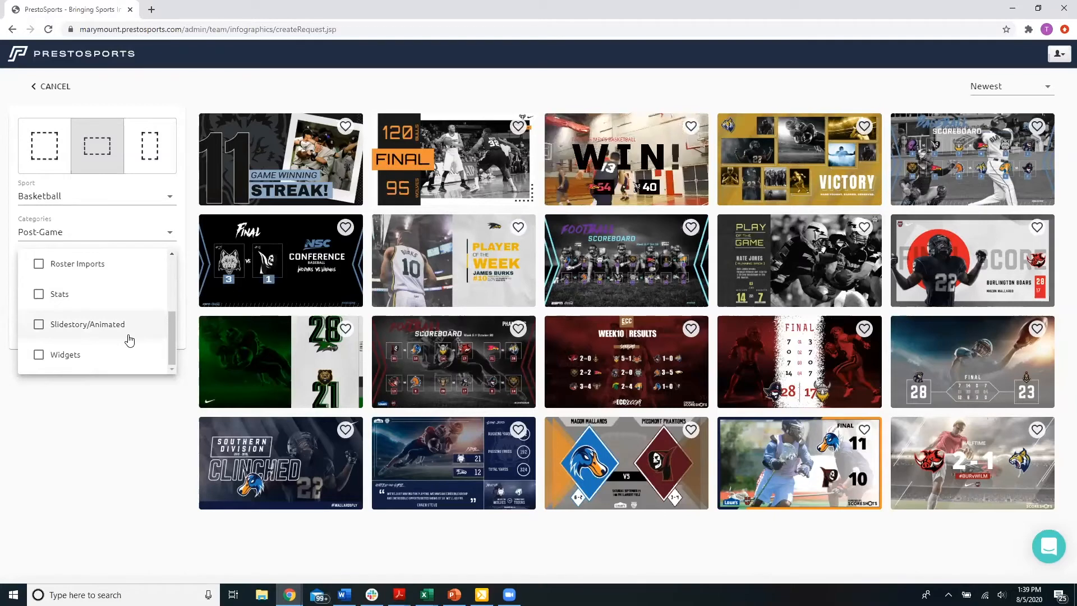
pyautogui.scroll(3, 129, 339)
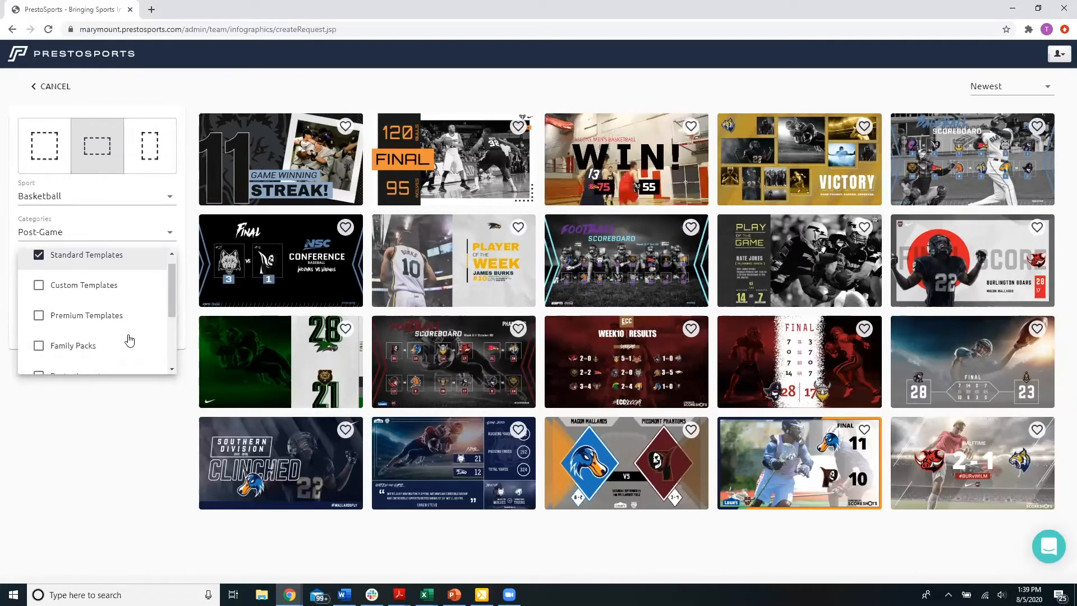
pyautogui.click(152, 434)
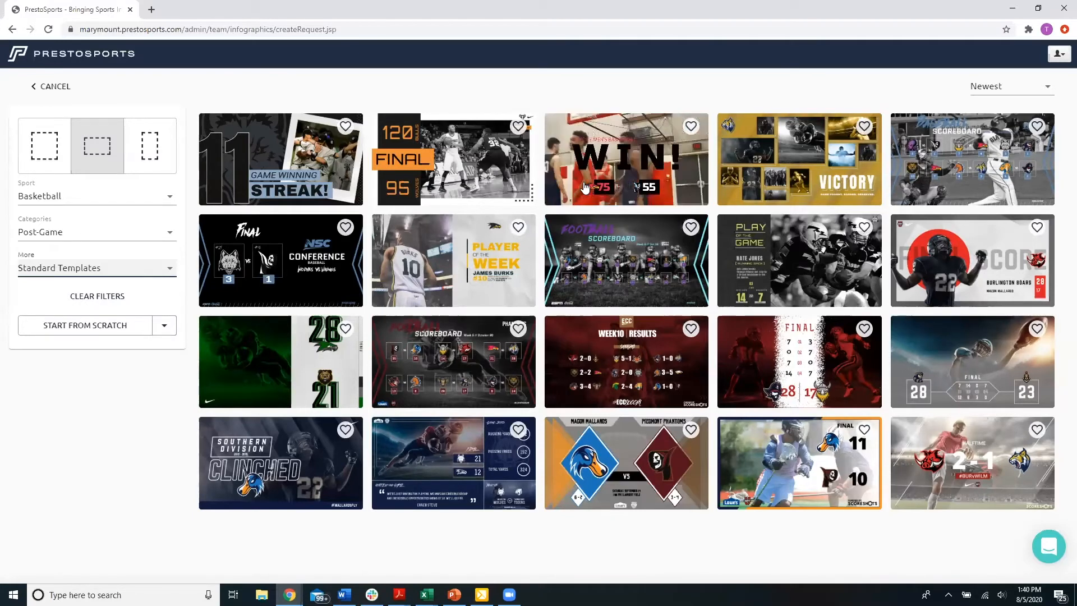
# - Create the infographic from the black-and-orange basketball FINAL score template
pyautogui.click(459, 161)
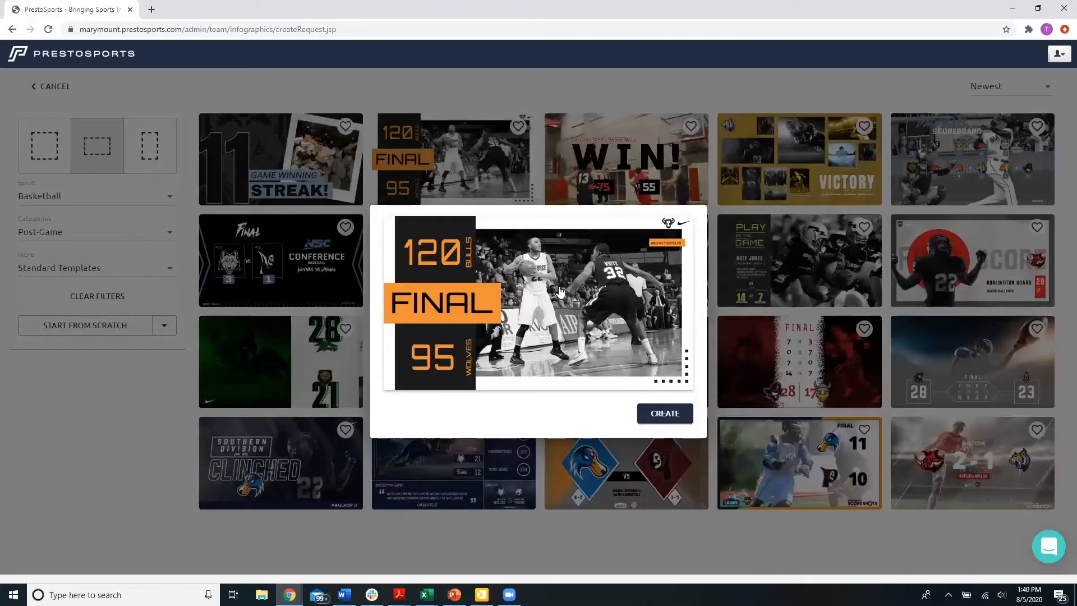
pyautogui.click(663, 415)
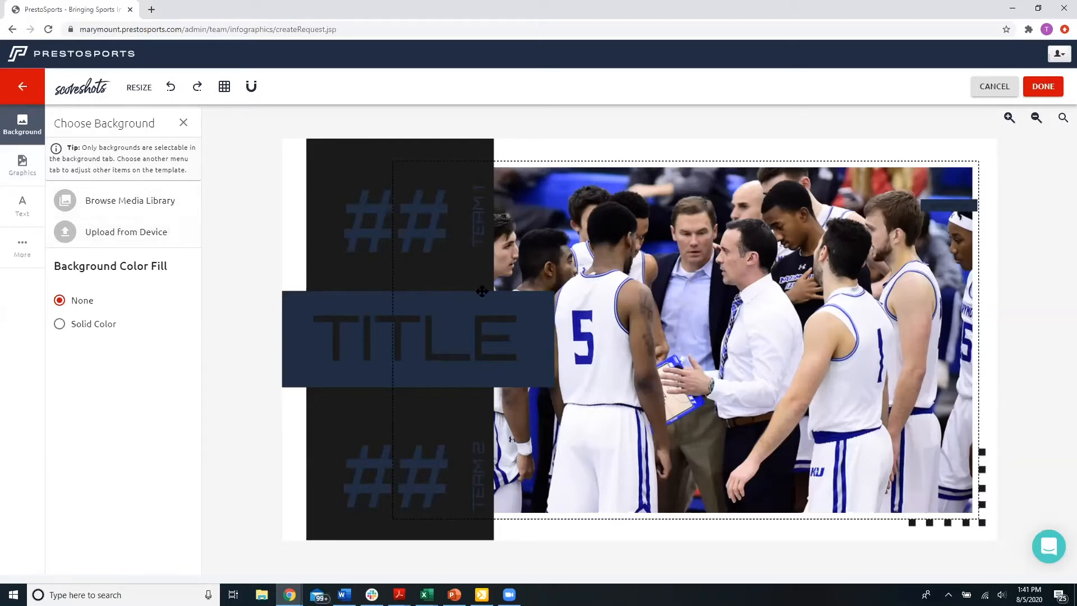
# - Scale the background team photo up slightly within the template's picture frame
pyautogui.click(646, 282)
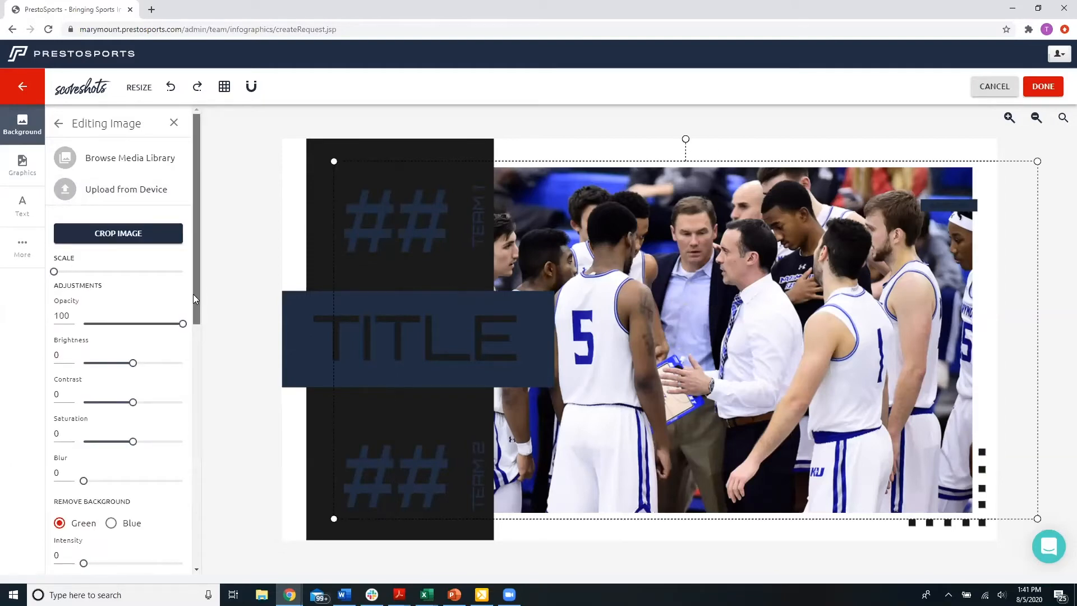
pyautogui.moveTo(193, 294); pyautogui.dragTo(191, 318)
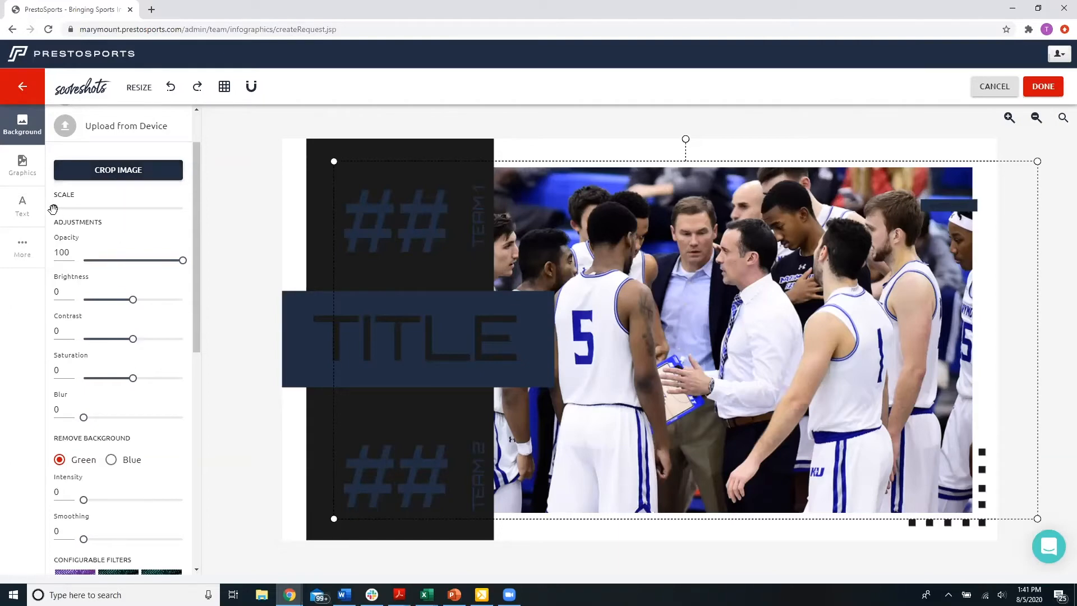
pyautogui.moveTo(54, 207)
pyautogui.mouseDown()
pyautogui.moveTo(97, 210)
pyautogui.moveTo(55, 208)
pyautogui.mouseUp()
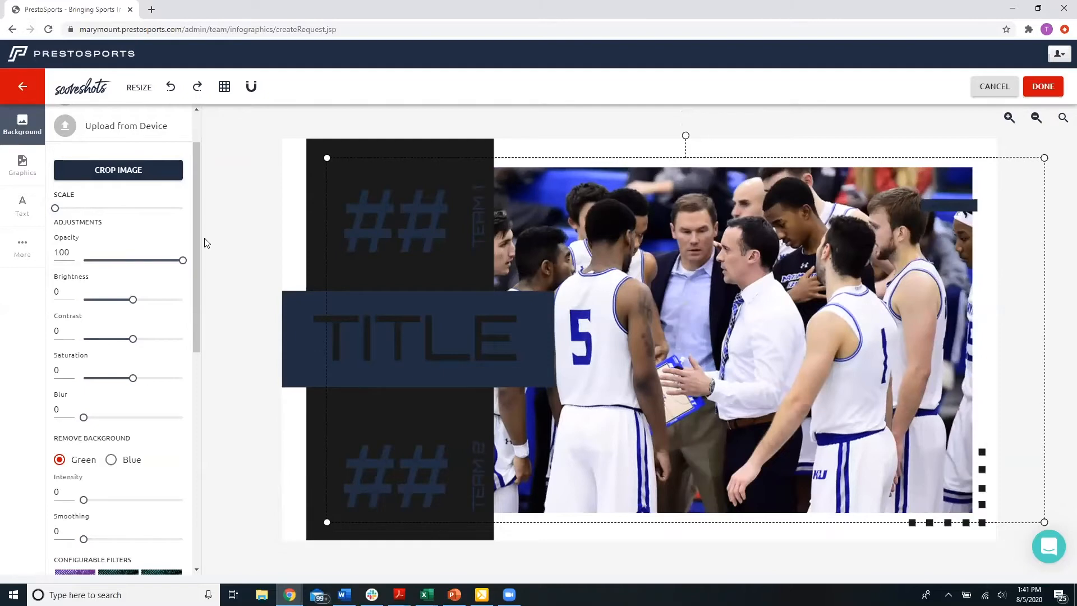
# - Try the Overlay filter on the background photo in several colours, including A85E5E, 571717 and a pale pink, and clear it
pyautogui.scroll(-2, 174, 275)
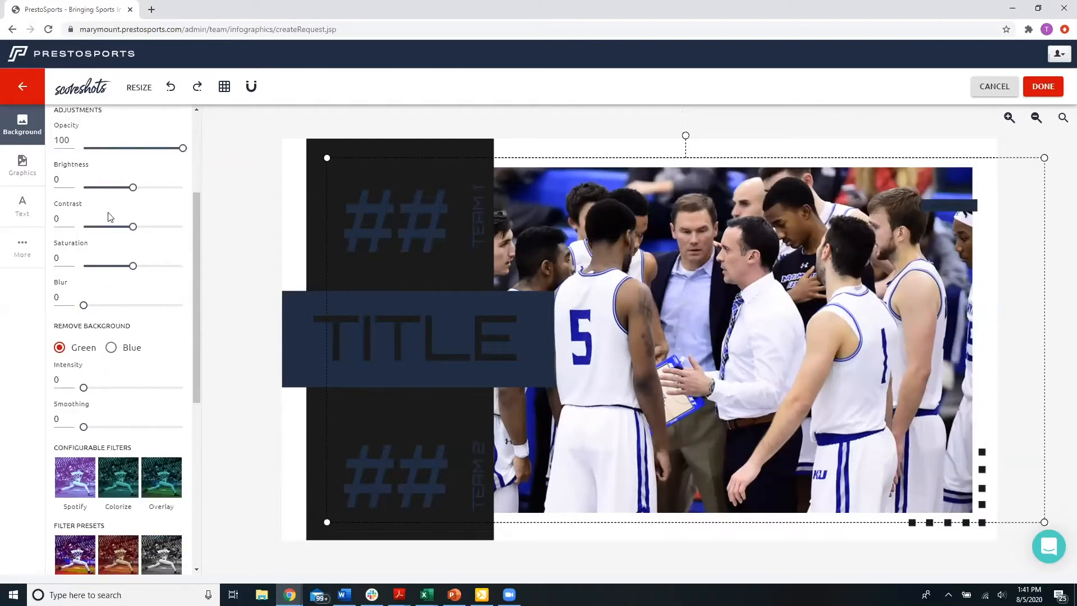
pyautogui.scroll(-3, 135, 340)
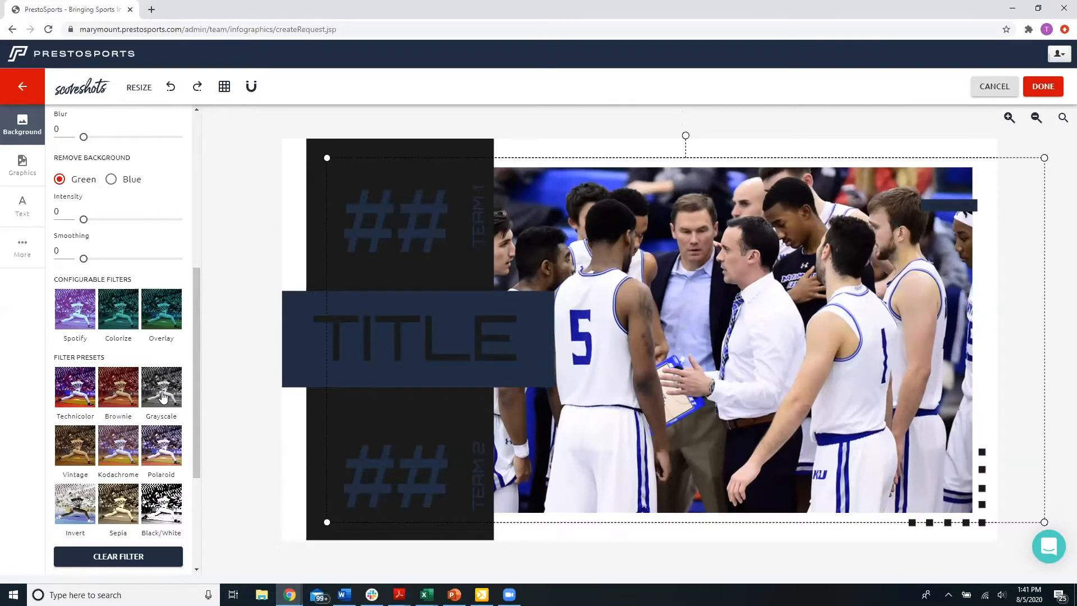
pyautogui.click(160, 321)
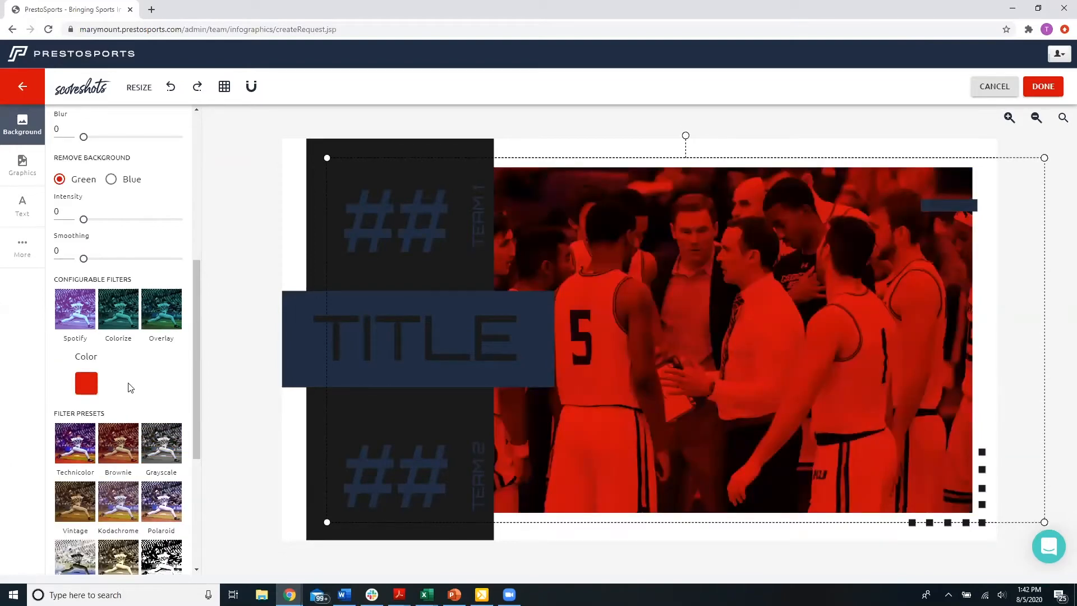
pyautogui.click(87, 386)
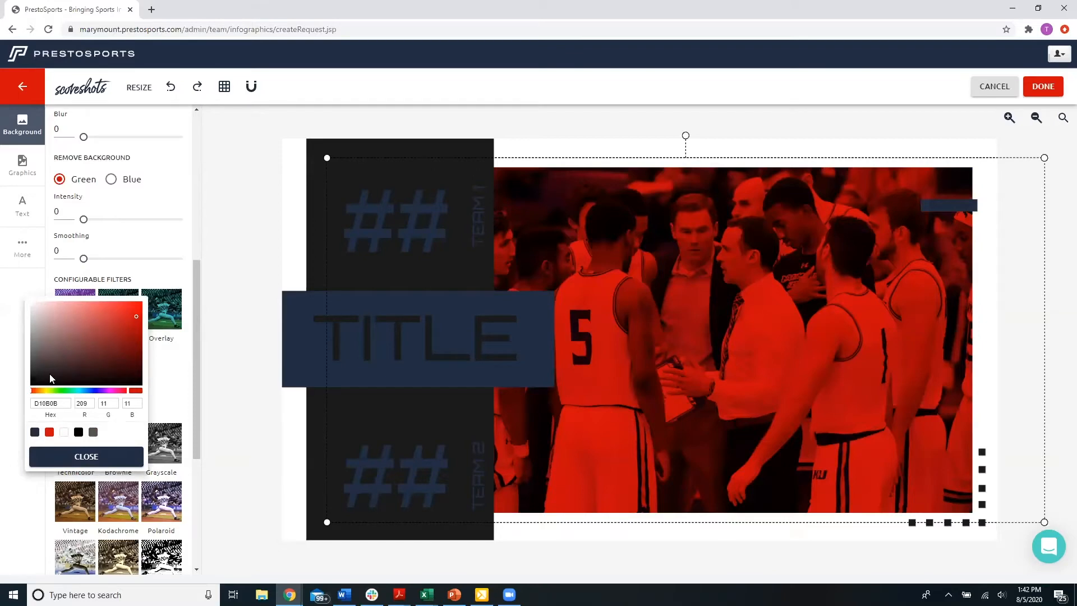
pyautogui.click(49, 374)
pyautogui.click(80, 330)
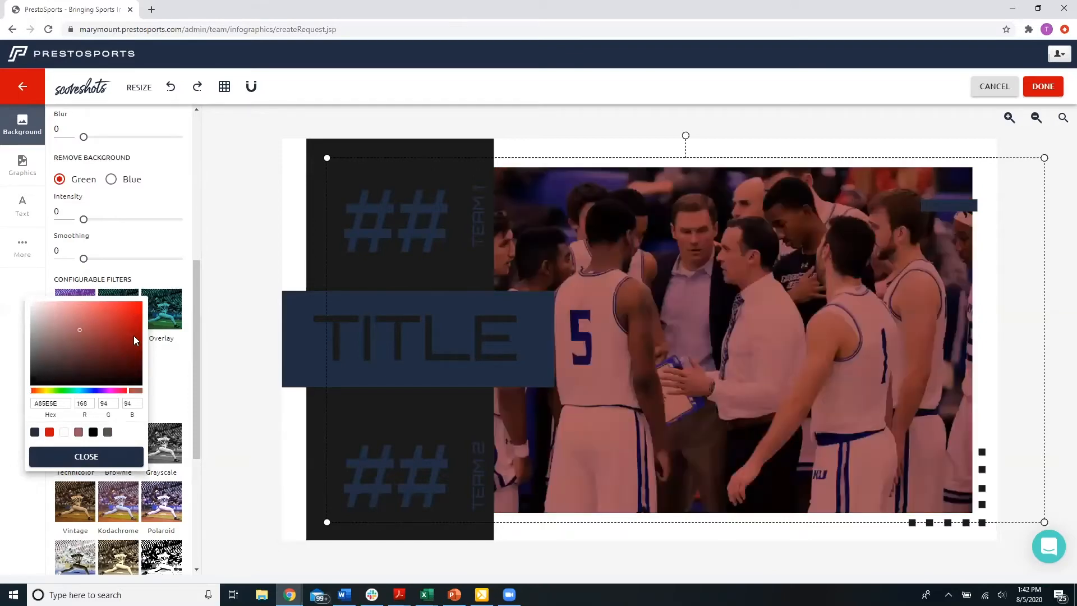
pyautogui.click(112, 357)
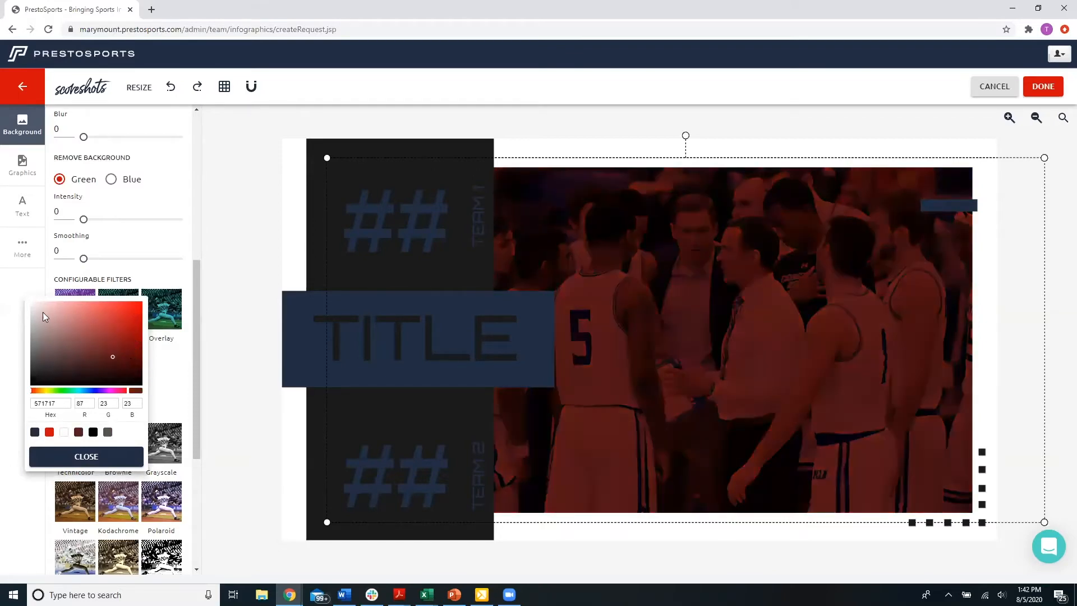
pyautogui.click(111, 452)
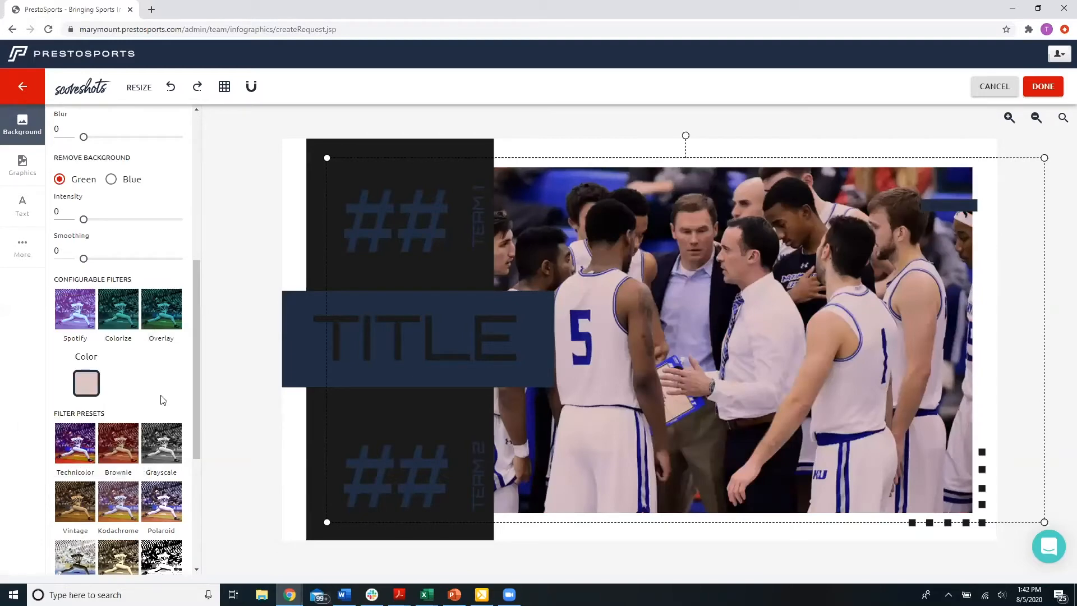
pyautogui.scroll(-4, 160, 395)
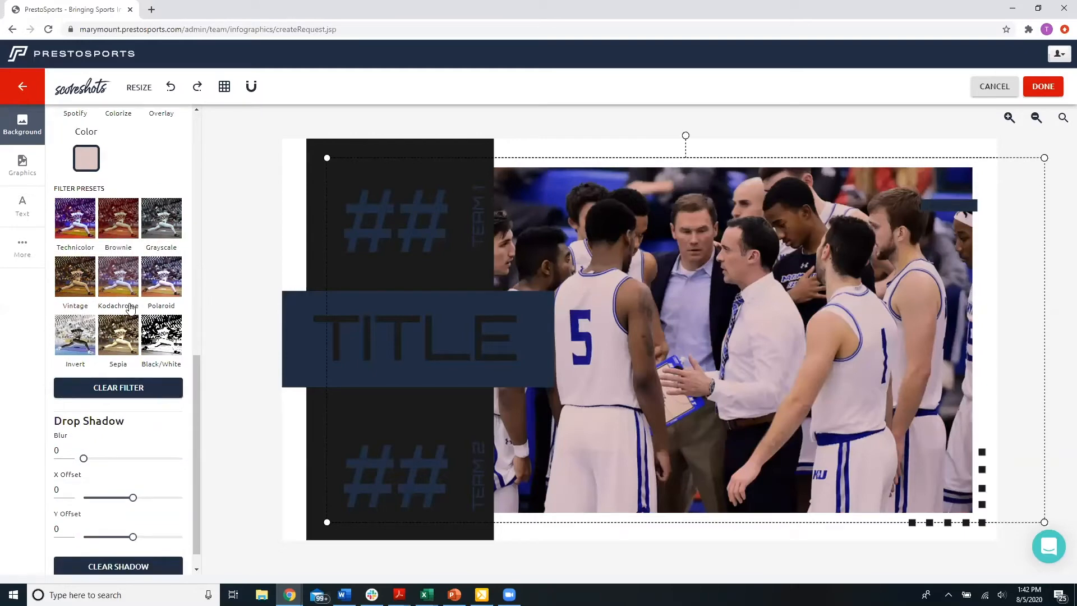
pyautogui.scroll(1, 115, 390)
pyautogui.scroll(-1, 109, 449)
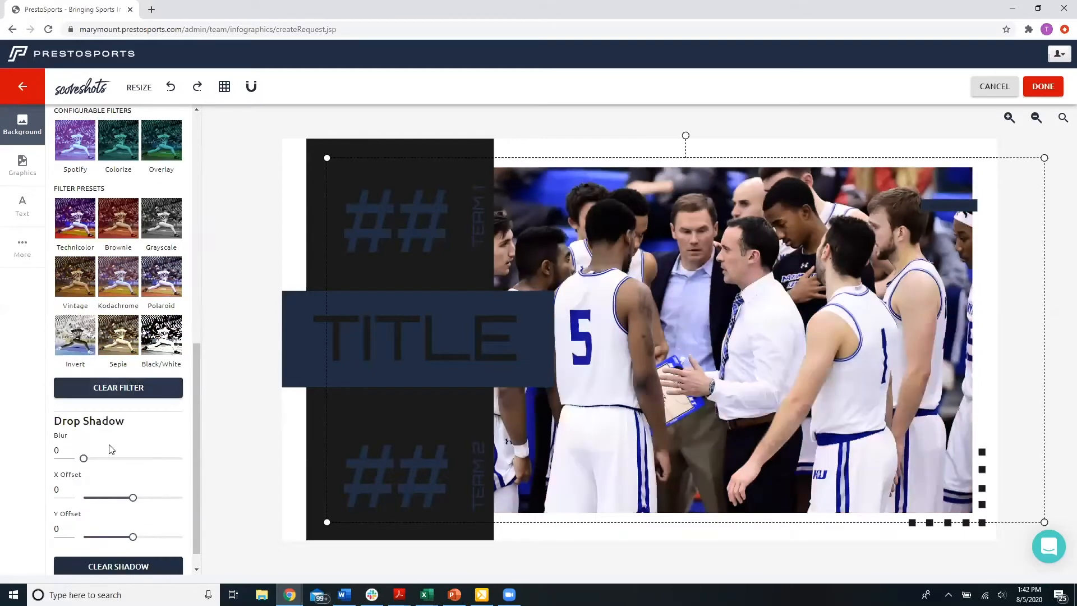
pyautogui.scroll(-1, 159, 428)
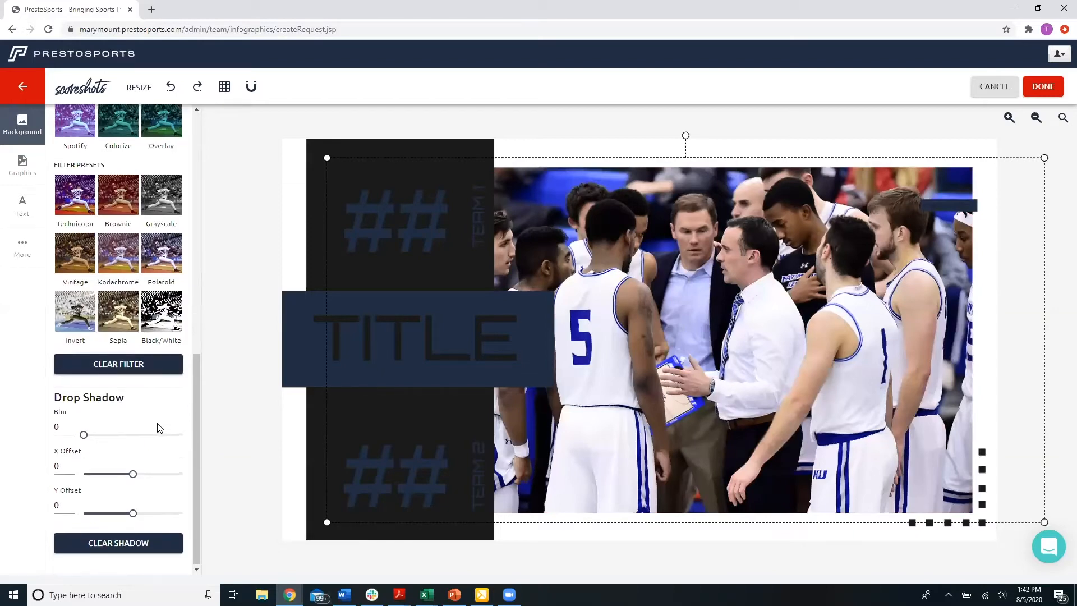
# - Try the Grayscale, Black/White, Vintage and Polaroid filter presets on the background photo and clear the filter
pyautogui.scroll(2, 159, 428)
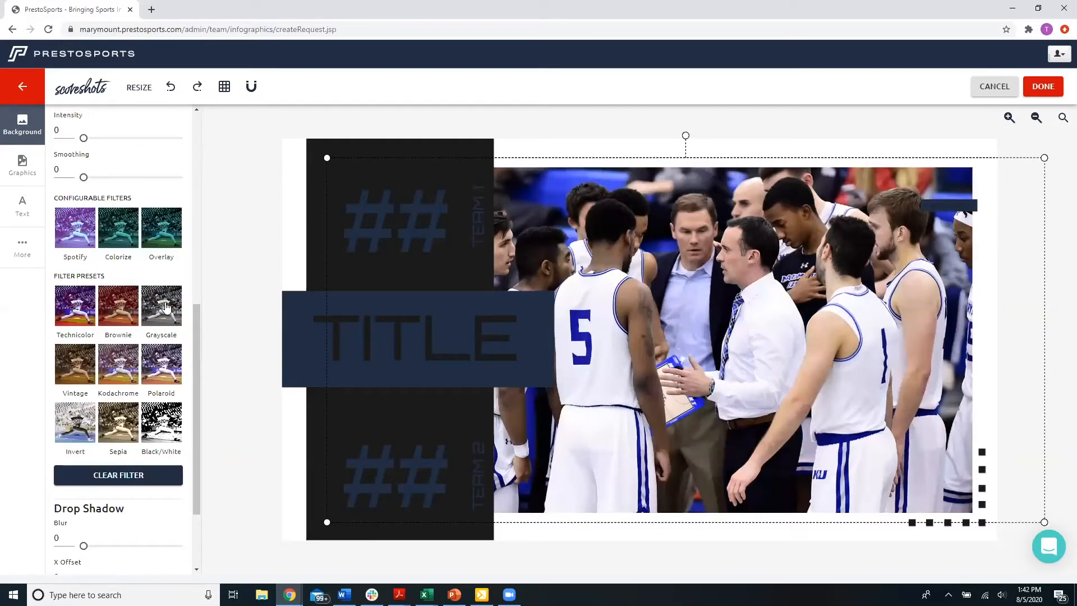
pyautogui.click(166, 306)
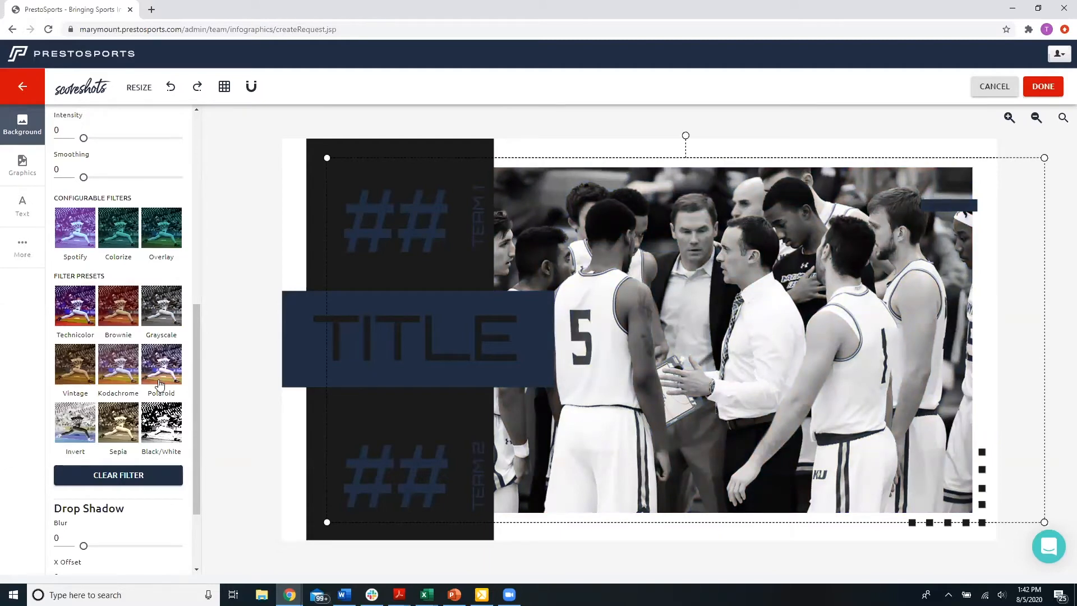
pyautogui.click(162, 426)
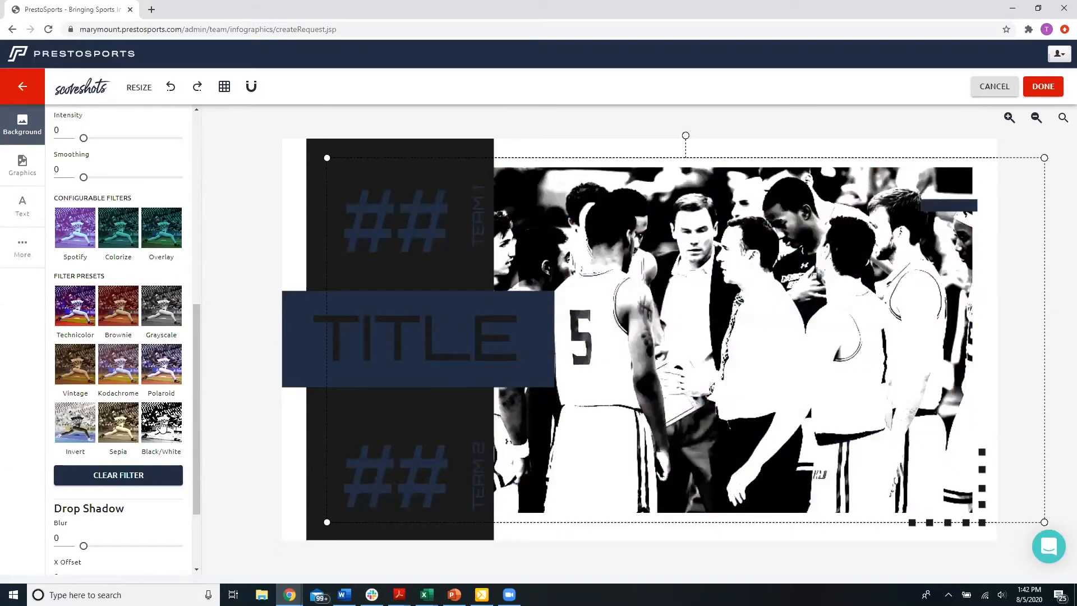
pyautogui.click(159, 313)
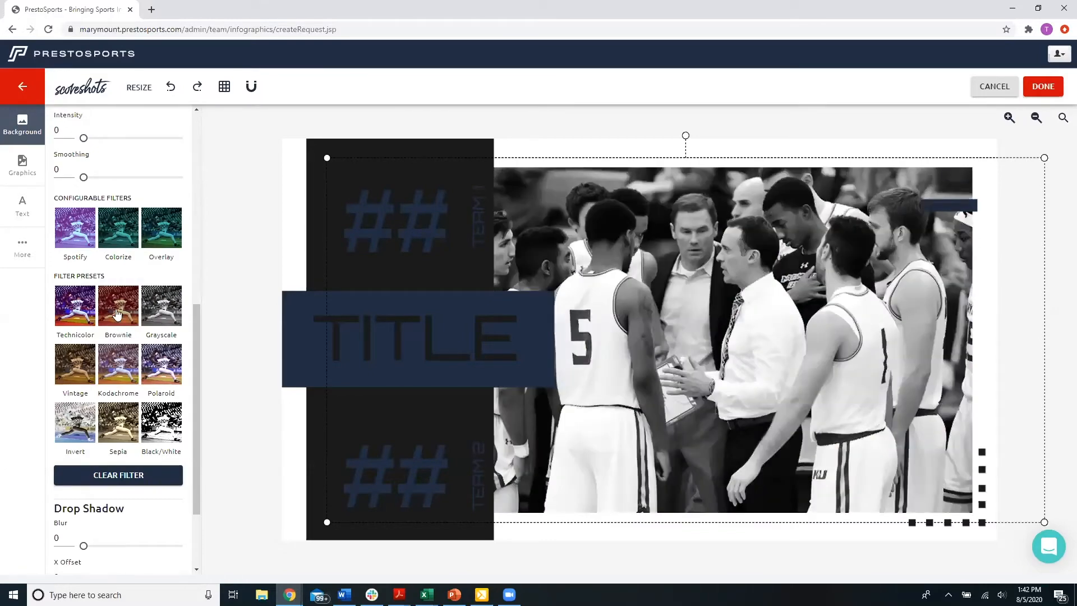
pyautogui.click(71, 369)
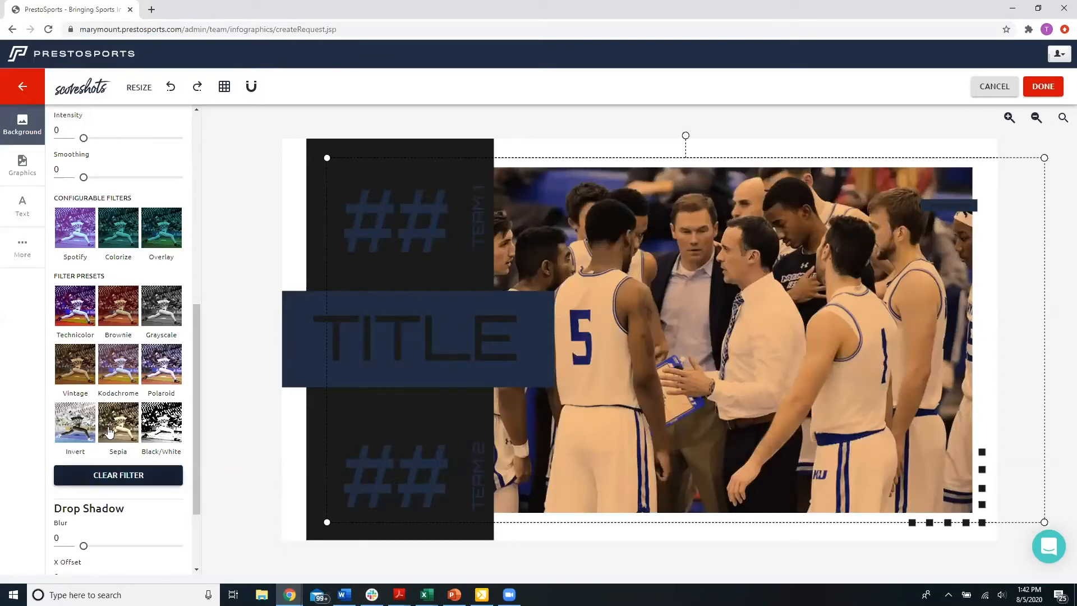
pyautogui.click(156, 371)
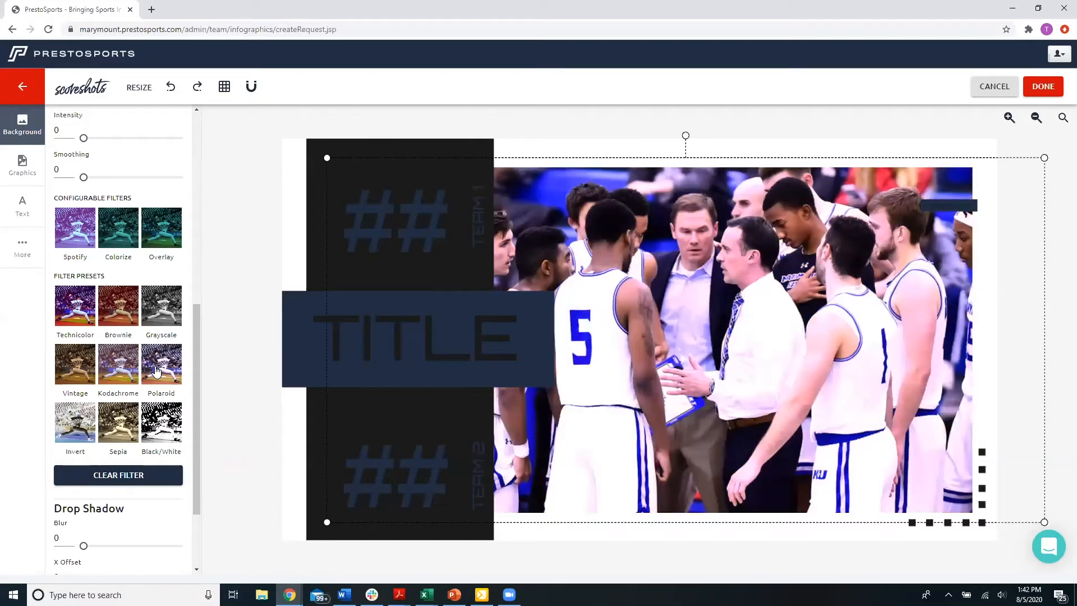
pyautogui.click(117, 475)
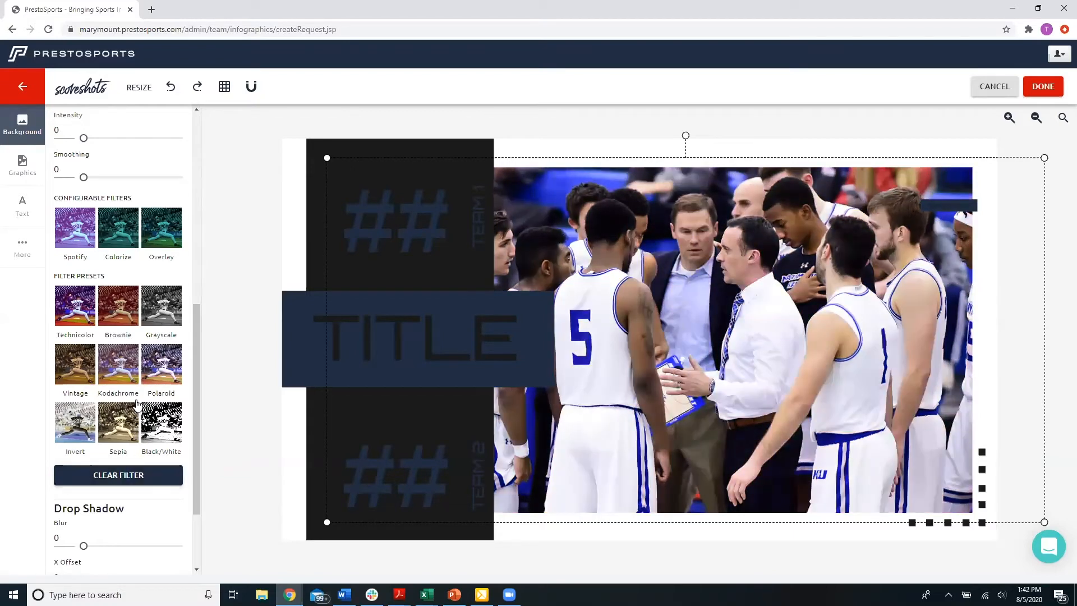
pyautogui.scroll(-1, 142, 401)
pyautogui.scroll(-1, 142, 401)
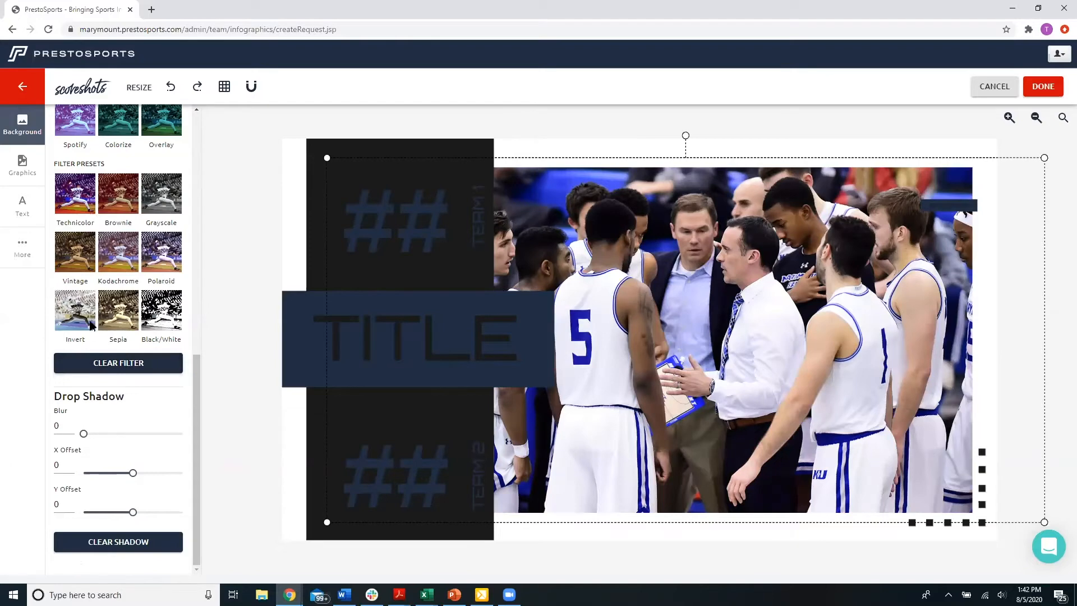
# - Search the stock library for Marymount and use the Marymount University - Saints MU logo as the team's own logo
pyautogui.click(16, 179)
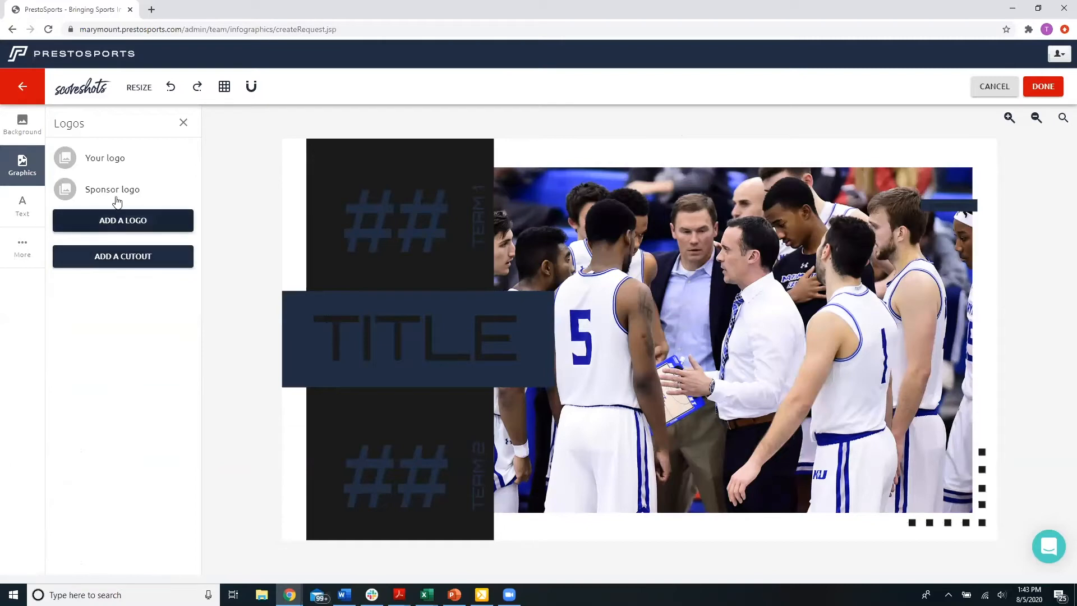
pyautogui.click(108, 162)
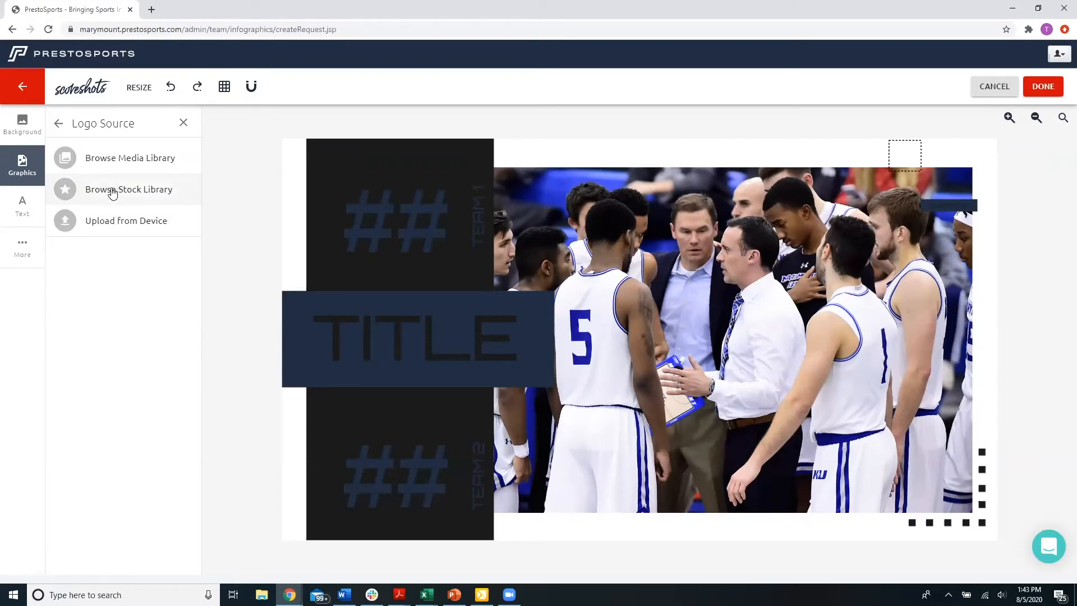
pyautogui.click(112, 191)
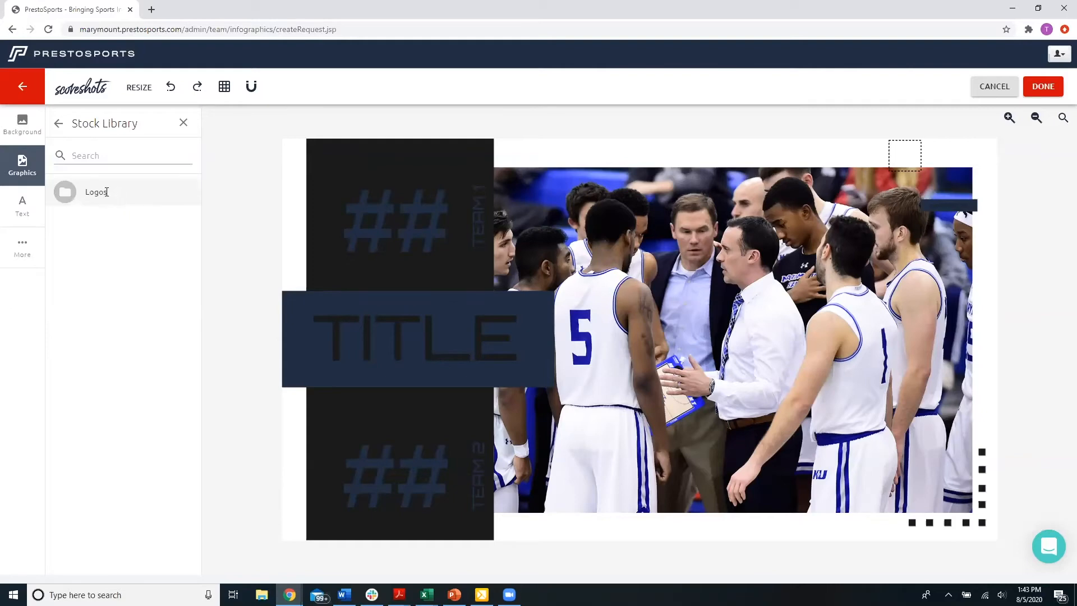
pyautogui.click(102, 154)
pyautogui.write('Mar')
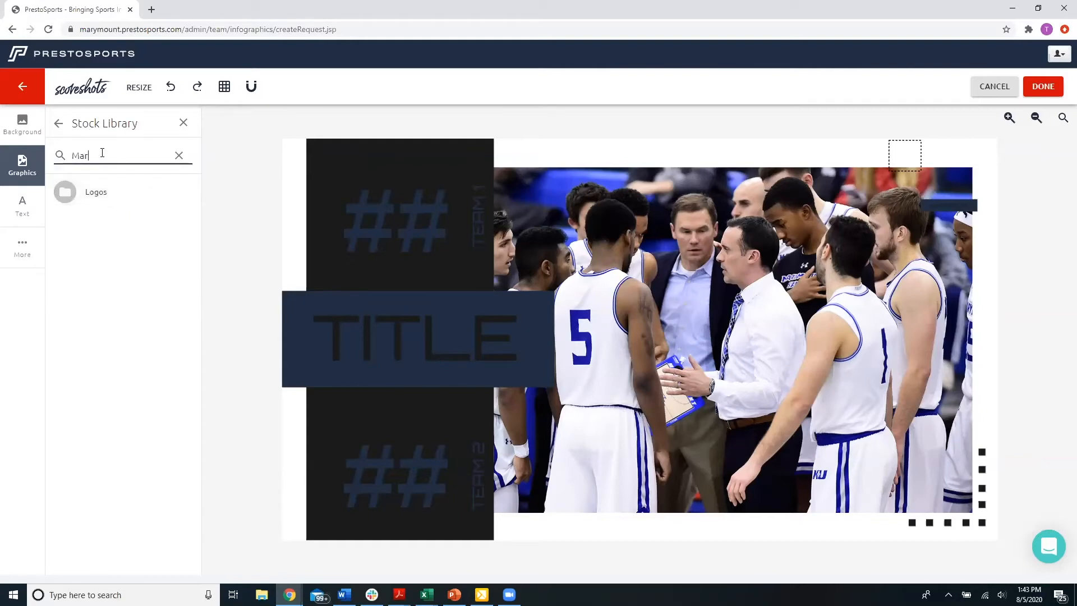
pyautogui.write('ymount')
pyautogui.press('Return')
pyautogui.scroll(-2, 161, 350)
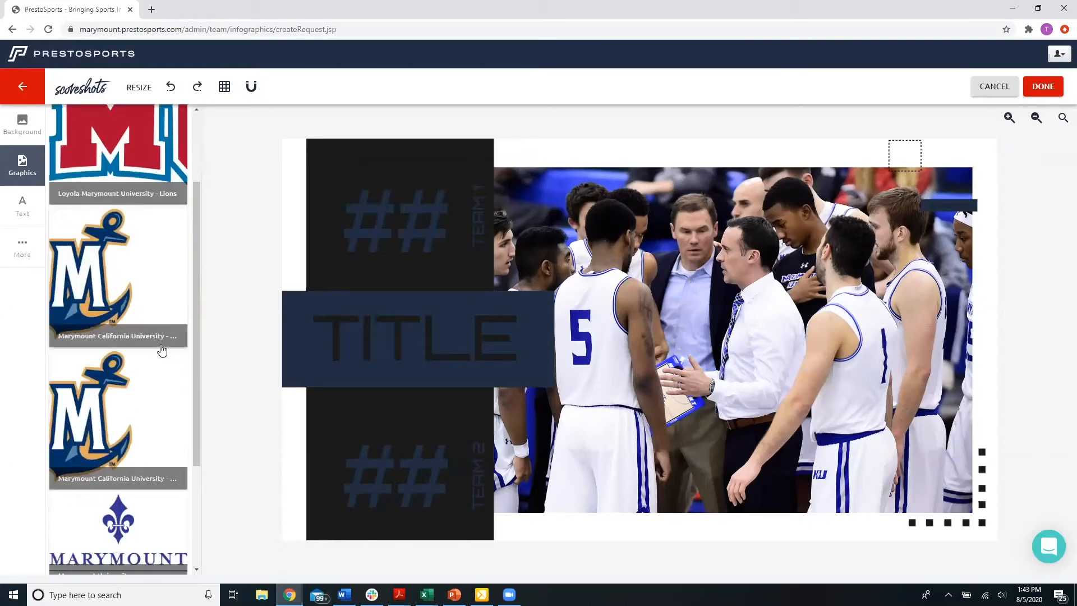
pyautogui.scroll(-3, 161, 350)
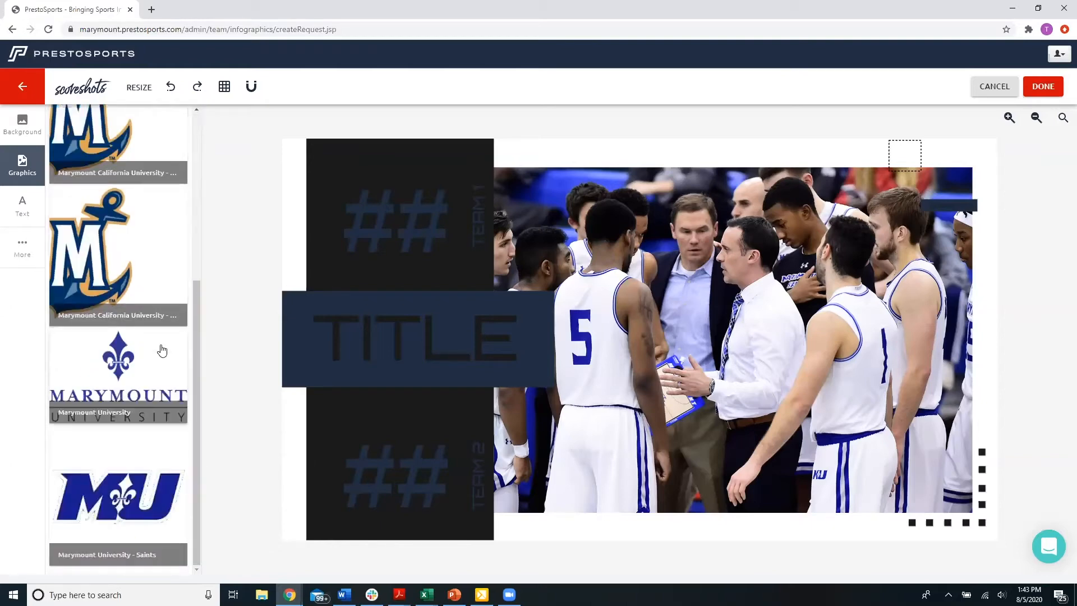
pyautogui.click(122, 494)
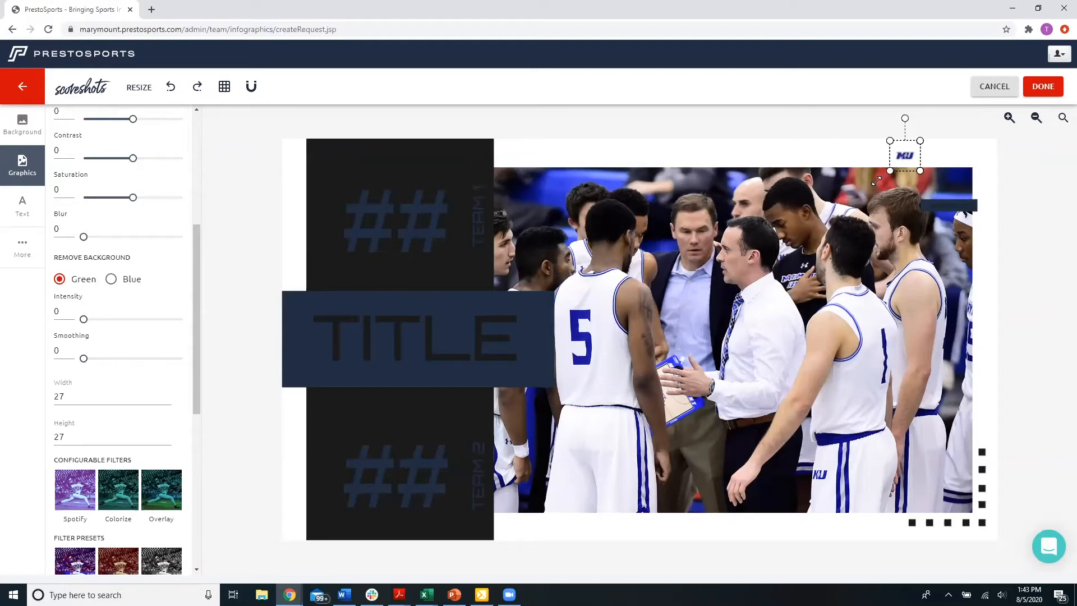
# - Enlarge the MU logo to roughly three times its size and place it in the lower-right corner of the team photo
pyautogui.moveTo(876, 181); pyautogui.dragTo(852, 204)
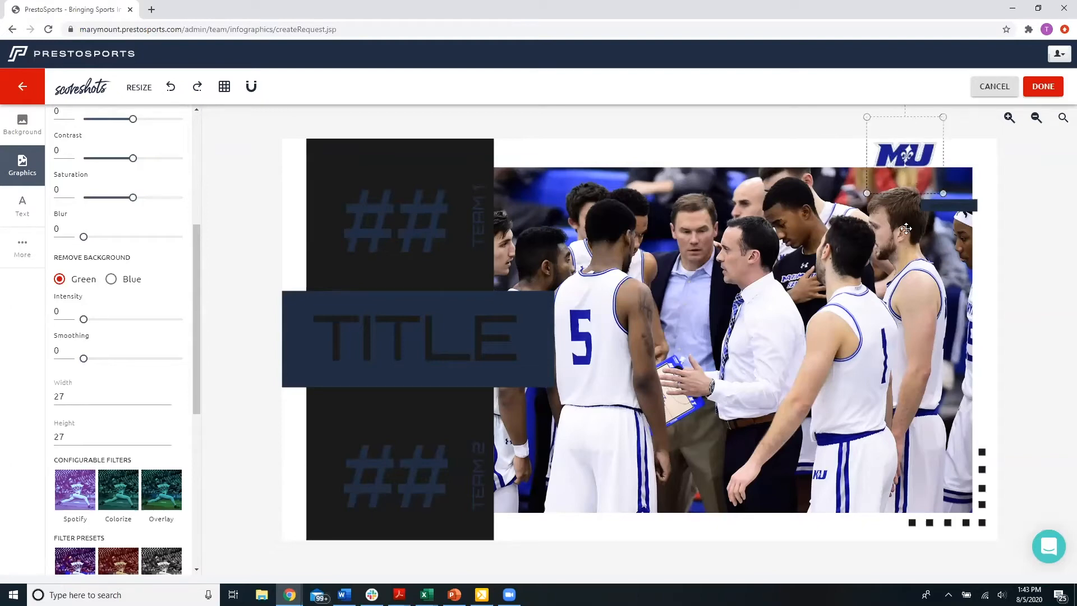
pyautogui.moveTo(905, 228); pyautogui.dragTo(930, 463)
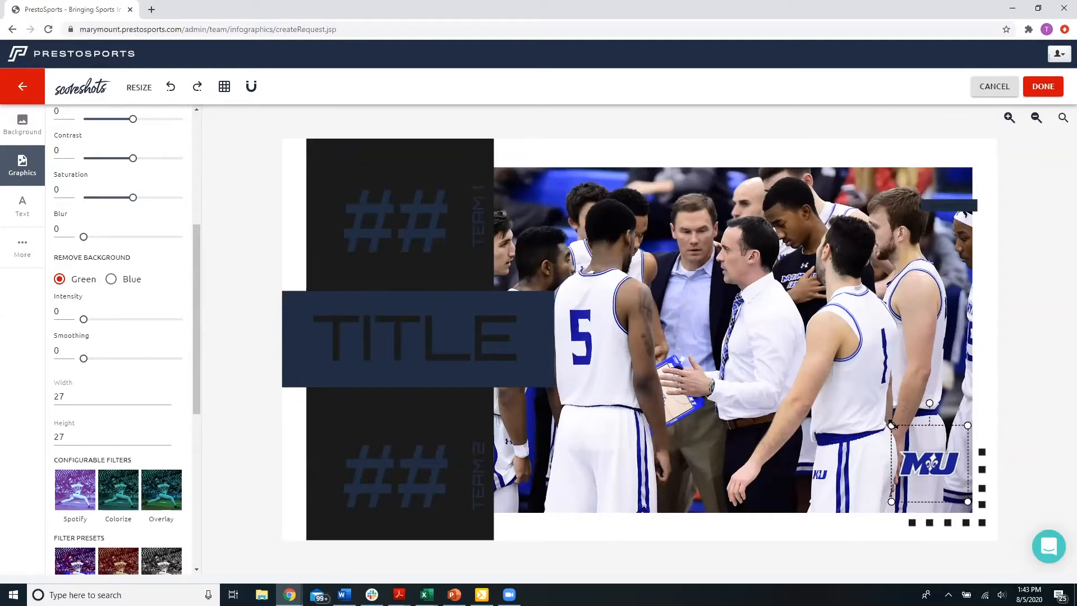
pyautogui.moveTo(892, 425)
pyautogui.mouseDown()
pyautogui.moveTo(873, 408)
pyautogui.moveTo(890, 423)
pyautogui.mouseUp()
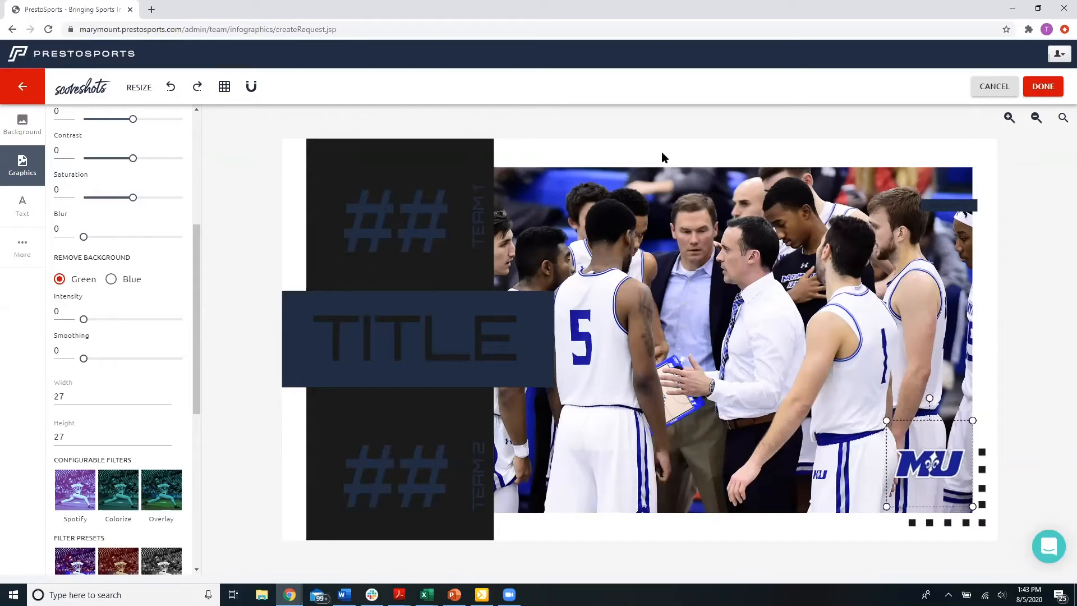
pyautogui.click(641, 130)
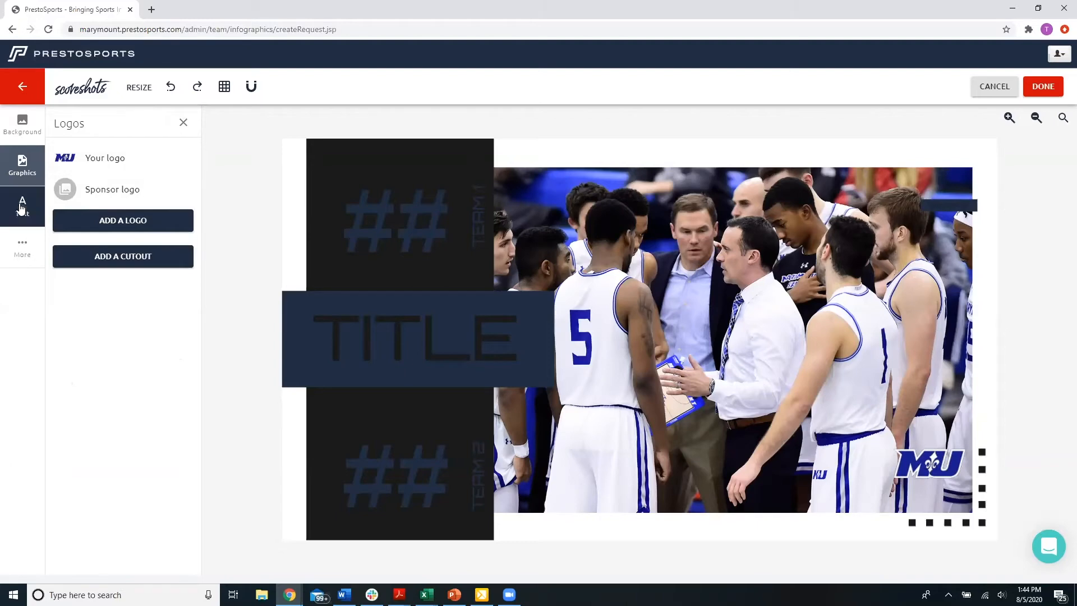
# - Change the TITLE text to FINAL and set its font colour to white
pyautogui.click(21, 207)
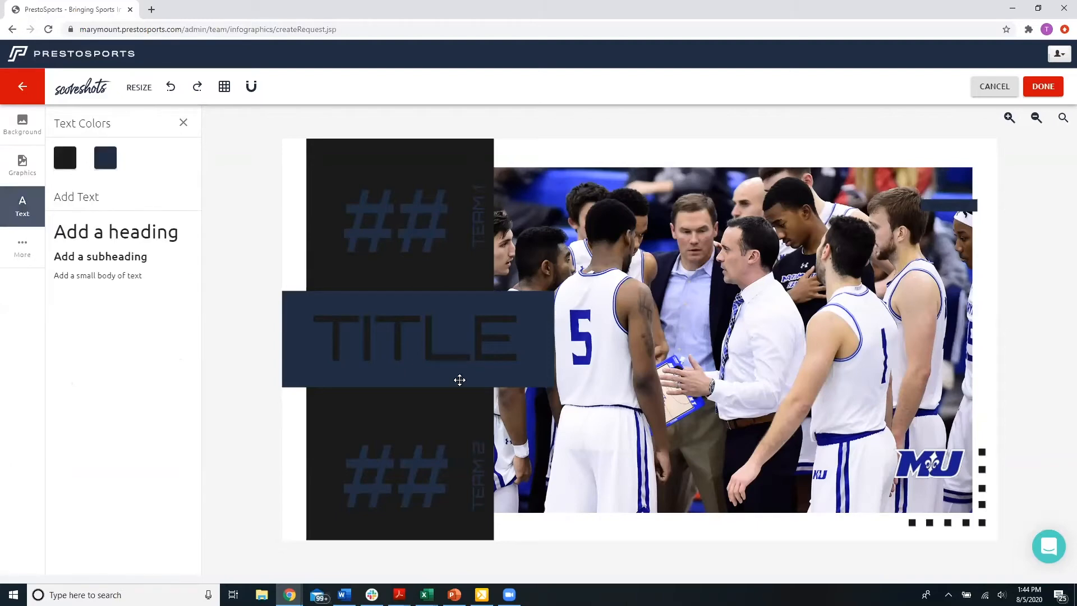
pyautogui.click(429, 339)
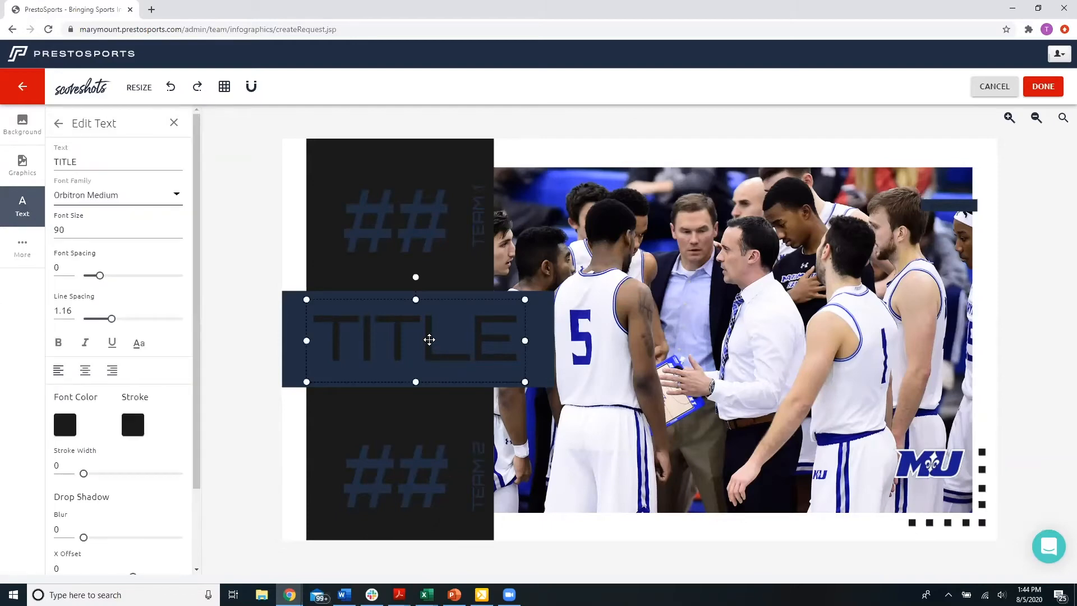
pyautogui.doubleClick(118, 162)
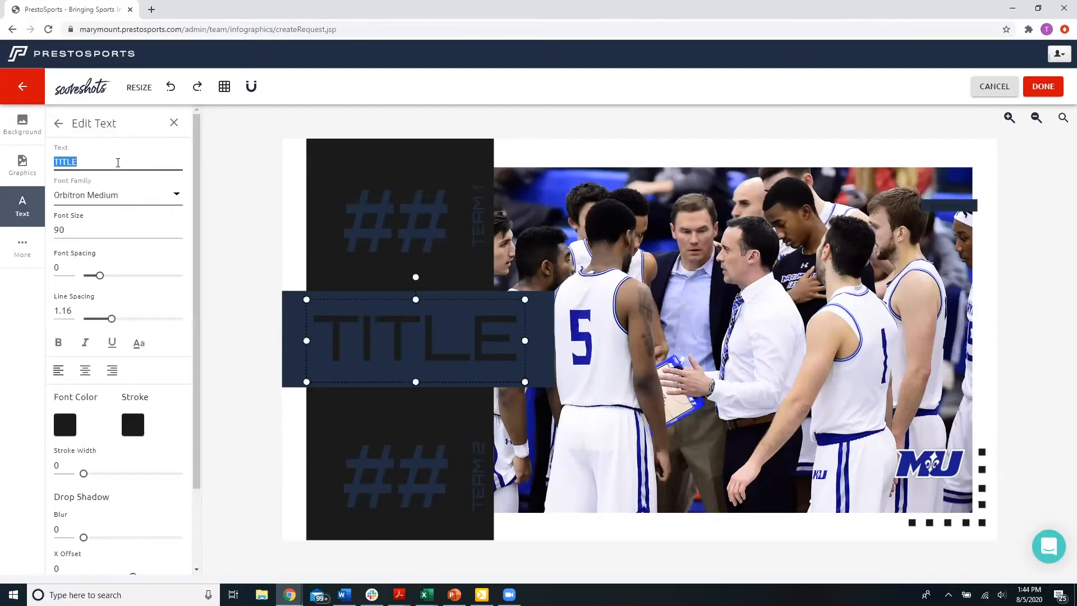
pyautogui.write('FINA')
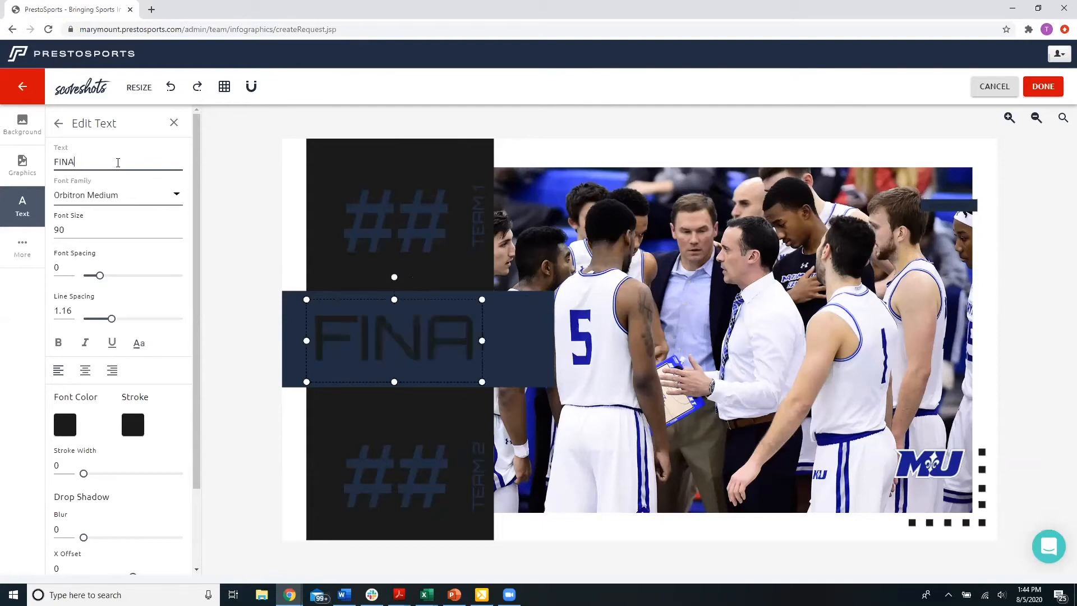
pyautogui.write('L')
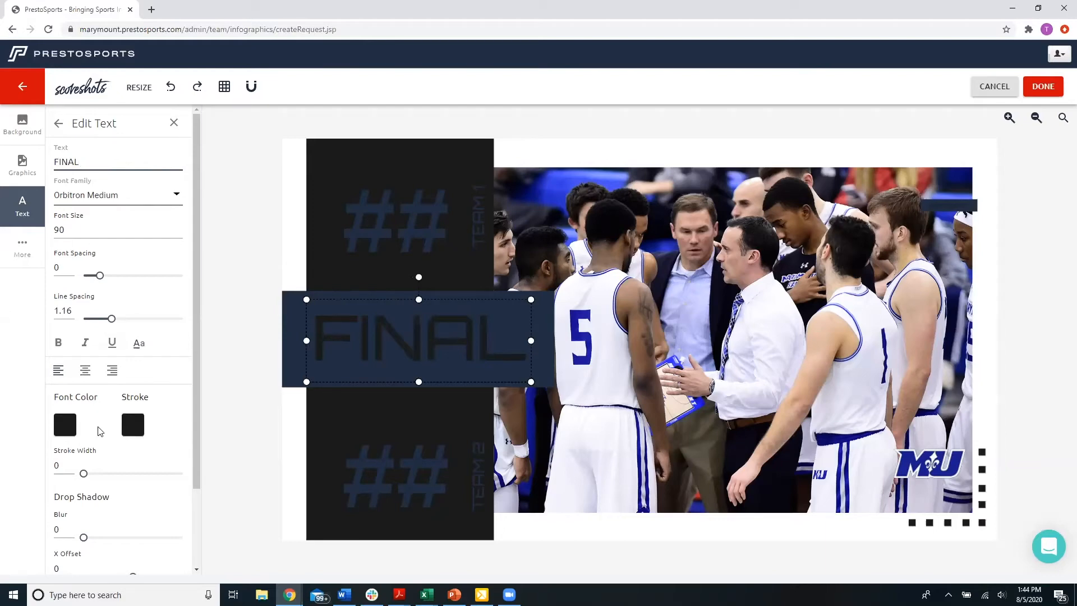
pyautogui.click(65, 427)
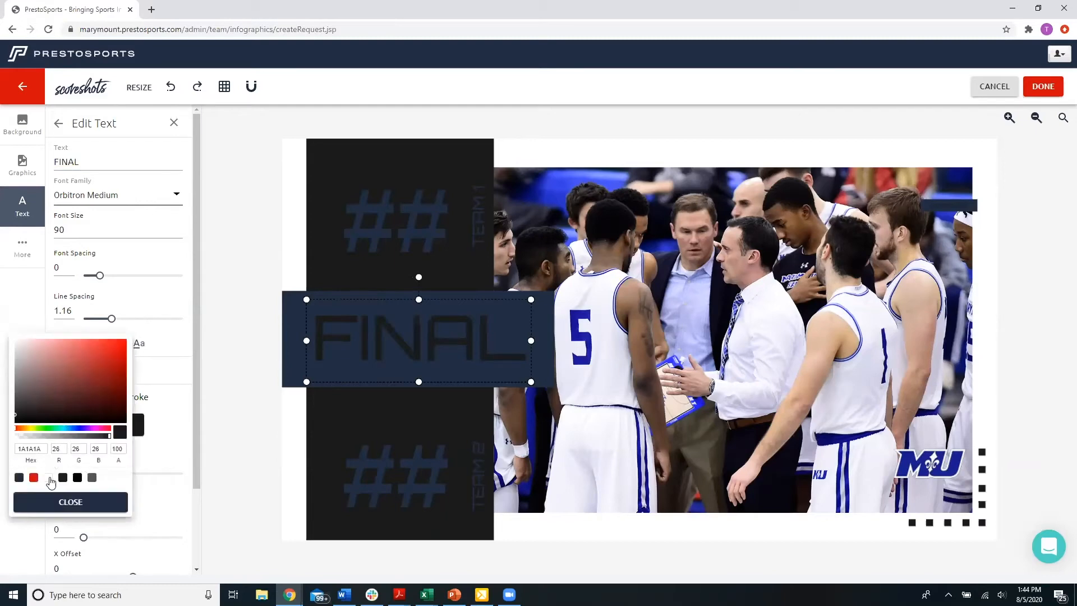
pyautogui.click(48, 477)
pyautogui.click(62, 501)
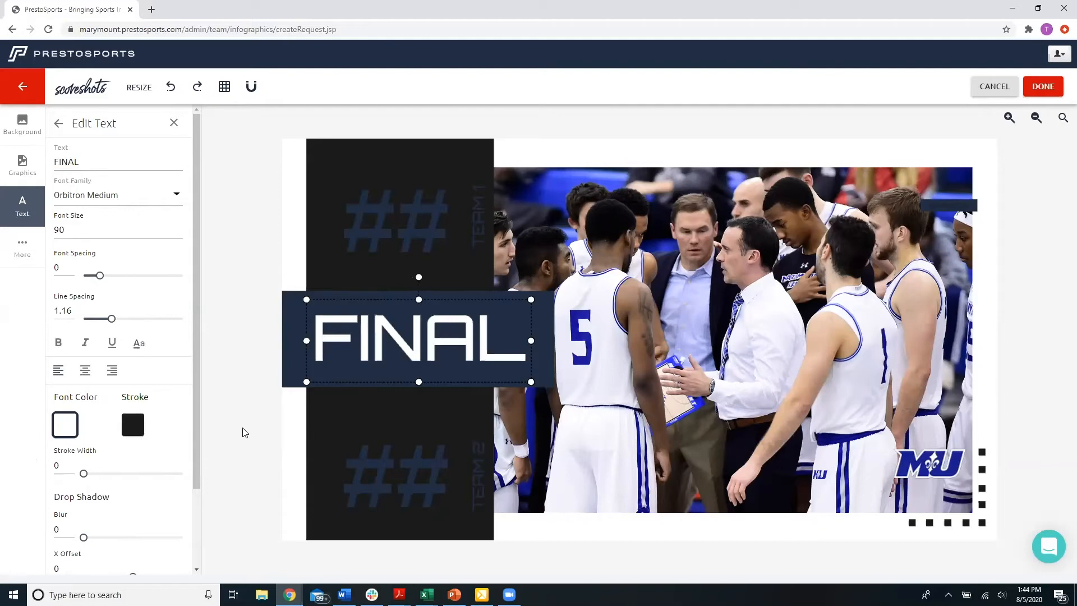
# - Set the font of the FINAL heading to Josefin Slab
pyautogui.click(119, 196)
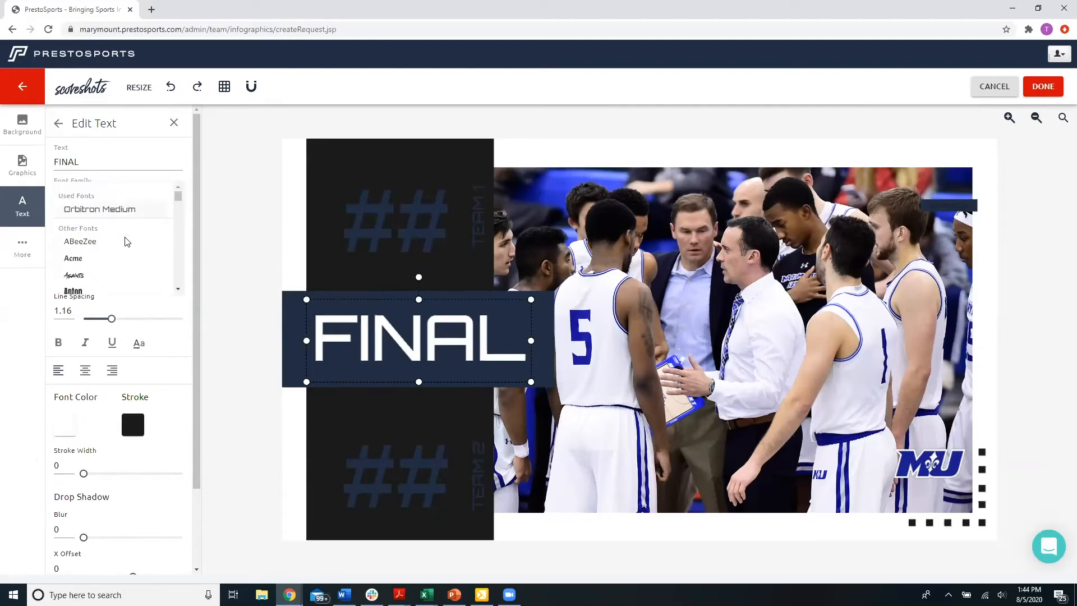
pyautogui.scroll(-5, 127, 243)
pyautogui.scroll(-8, 126, 242)
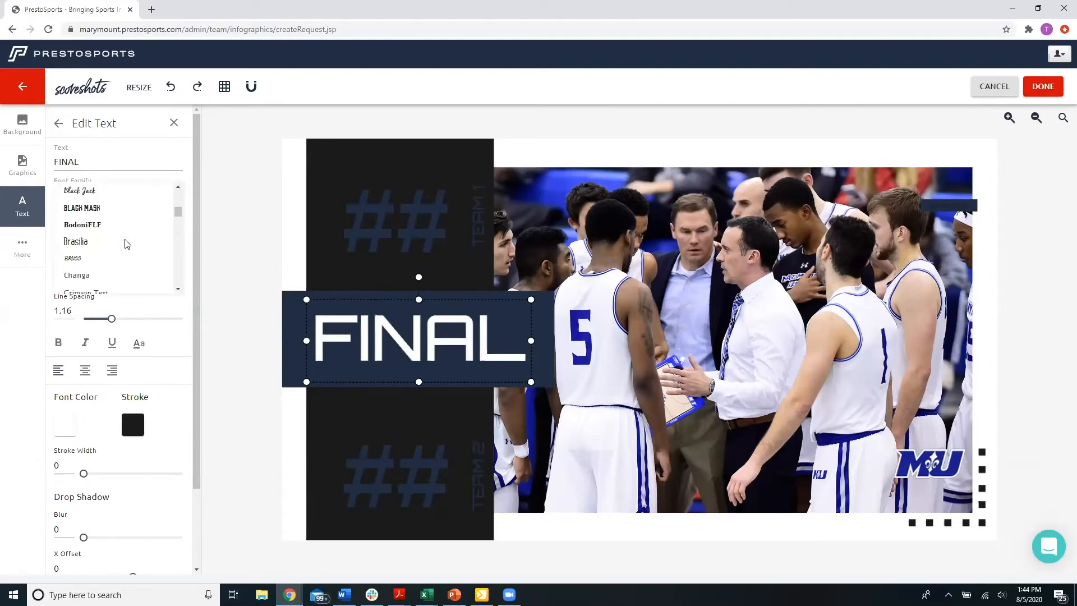
pyautogui.scroll(-10, 125, 244)
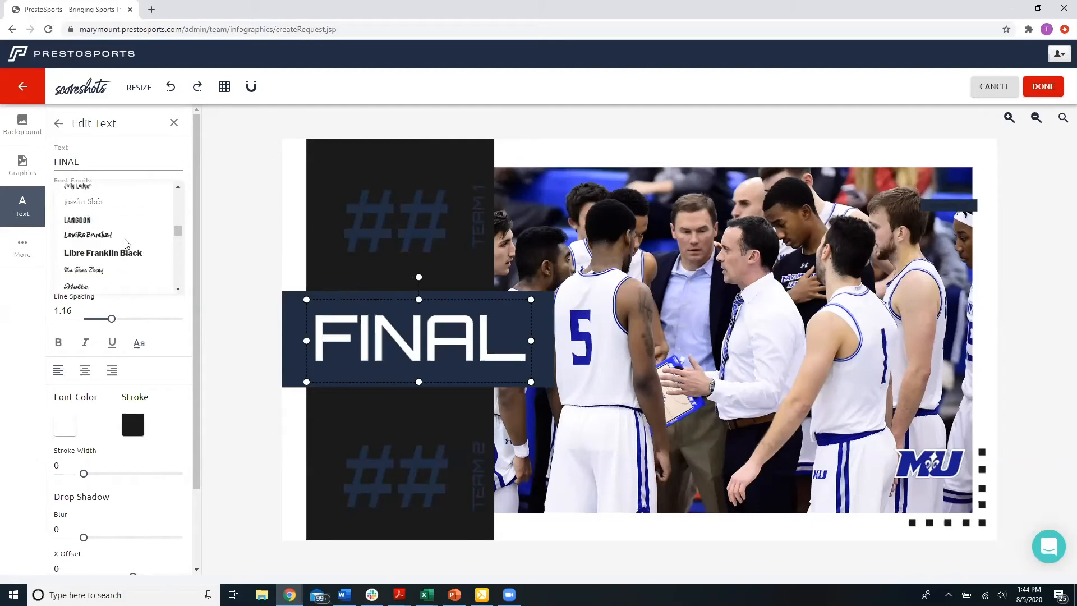
pyautogui.scroll(4, 125, 240)
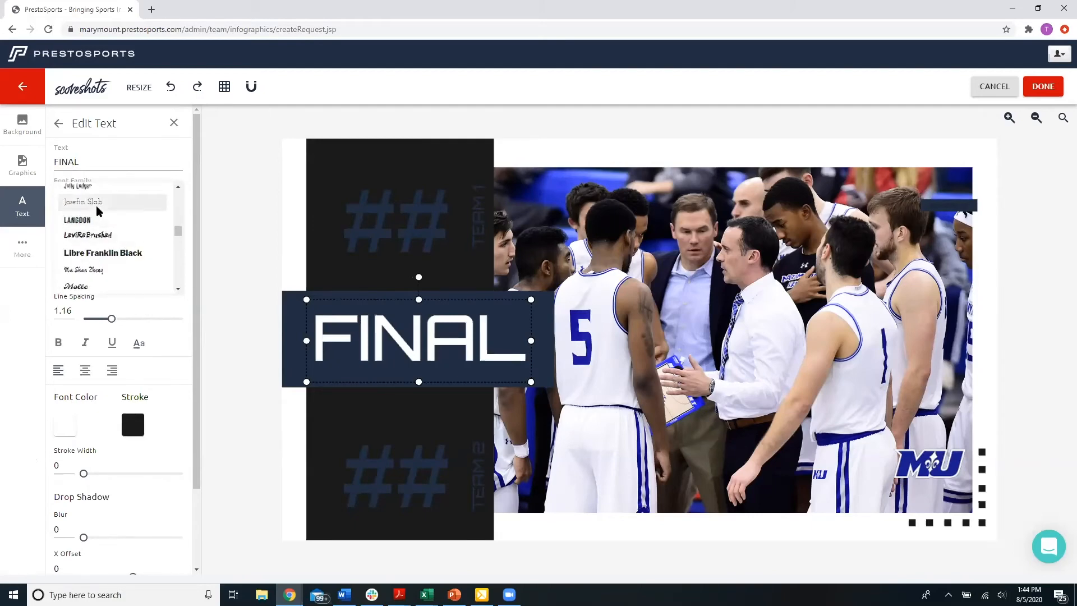
pyautogui.click(96, 202)
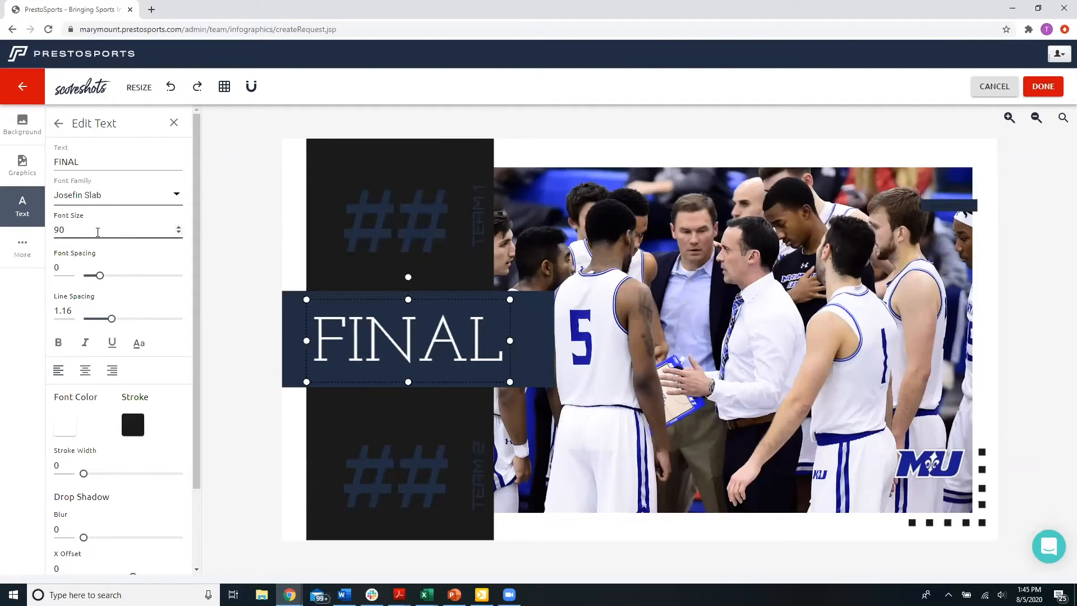
# - Increase the FINAL heading's font size to 97
pyautogui.click(179, 228)
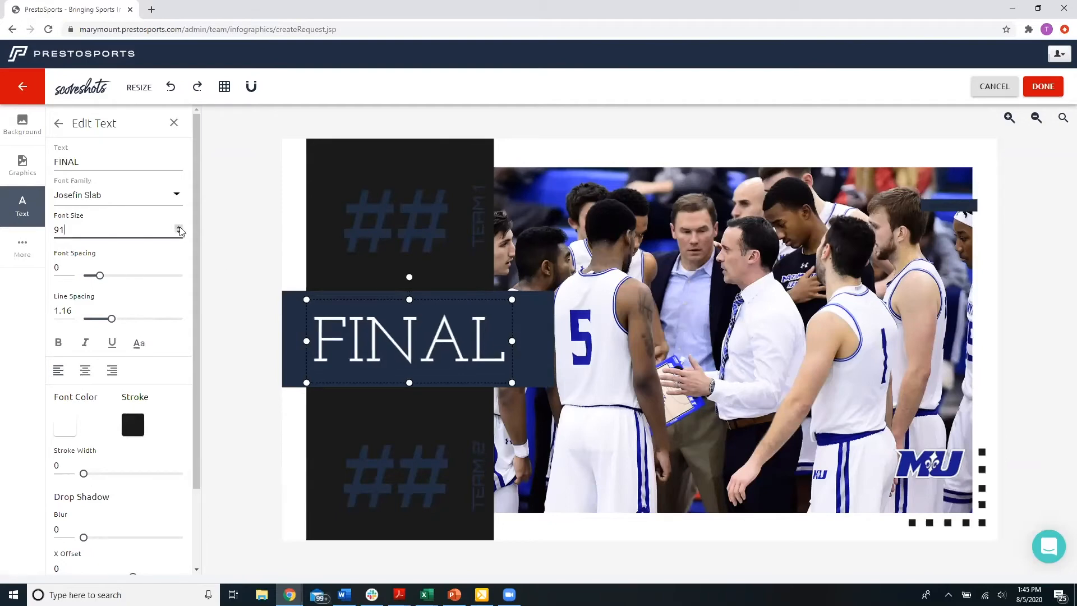
pyautogui.click(179, 228)
pyautogui.click(179, 228)
pyautogui.click(179, 227)
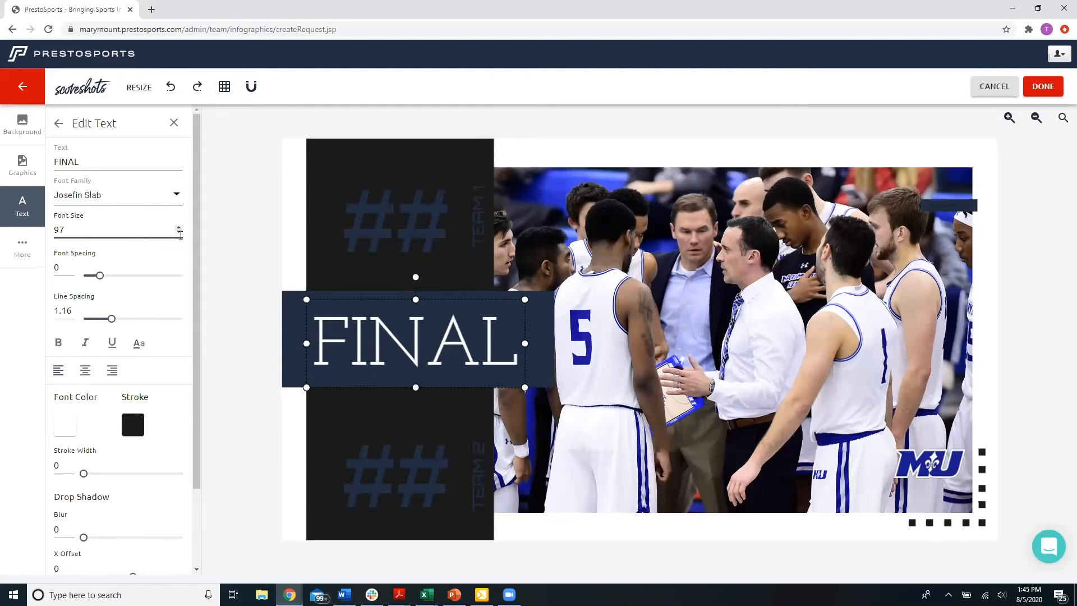
pyautogui.click(239, 315)
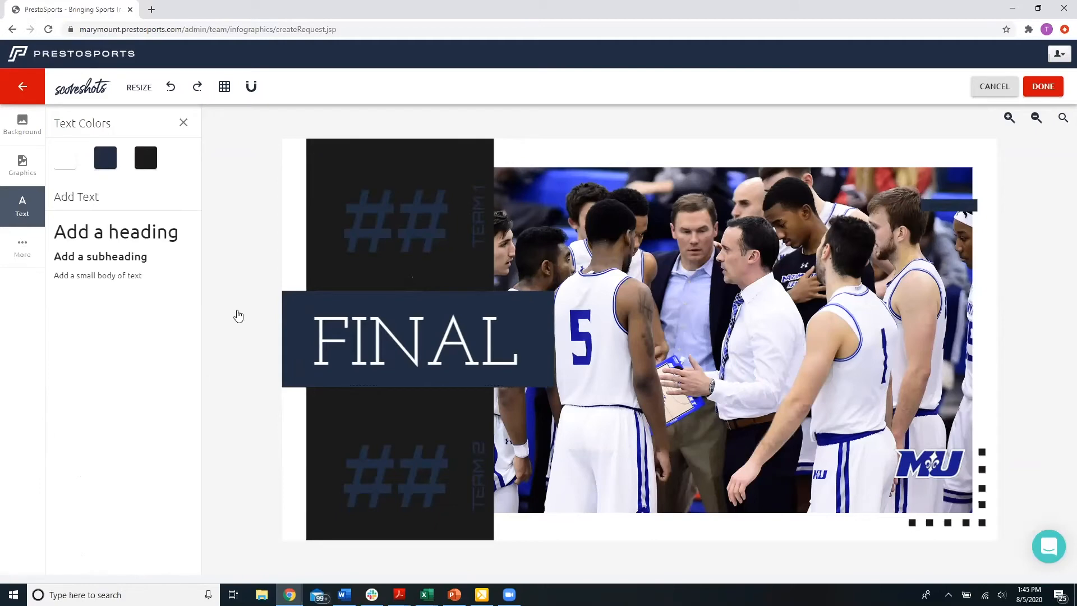
# - Replace the ## score placeholder beside TEAM 1 with 86 and make it white
pyautogui.click(394, 229)
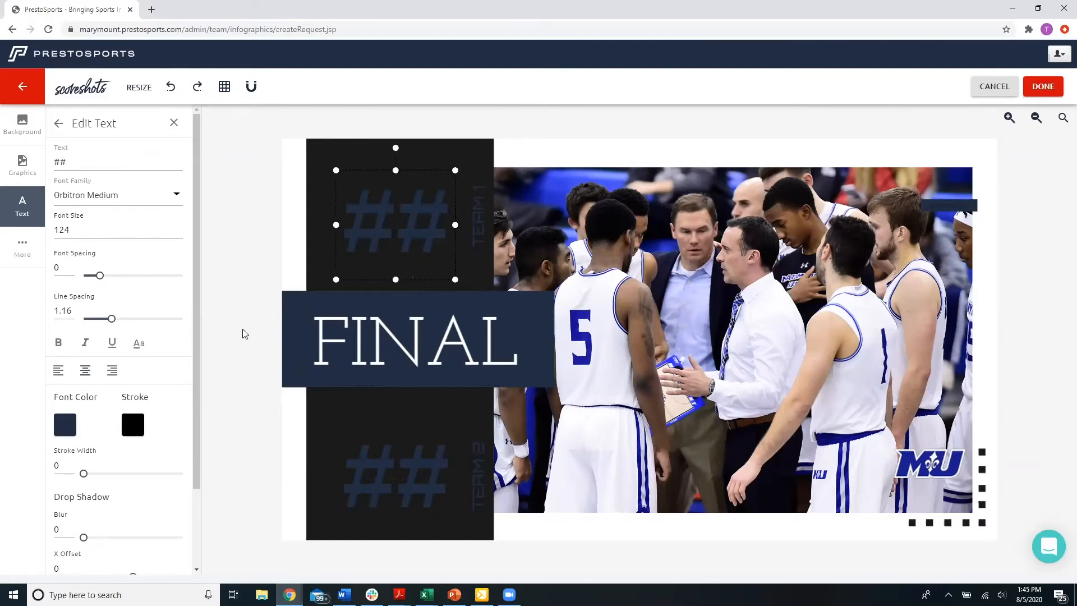
pyautogui.doubleClick(114, 163)
pyautogui.write('86')
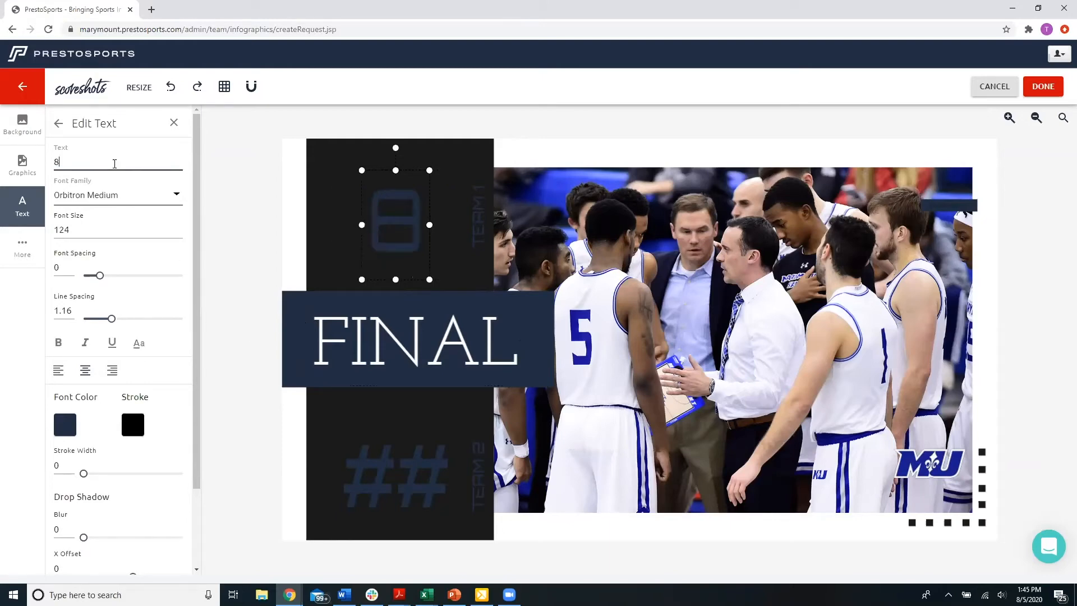
pyautogui.click(66, 425)
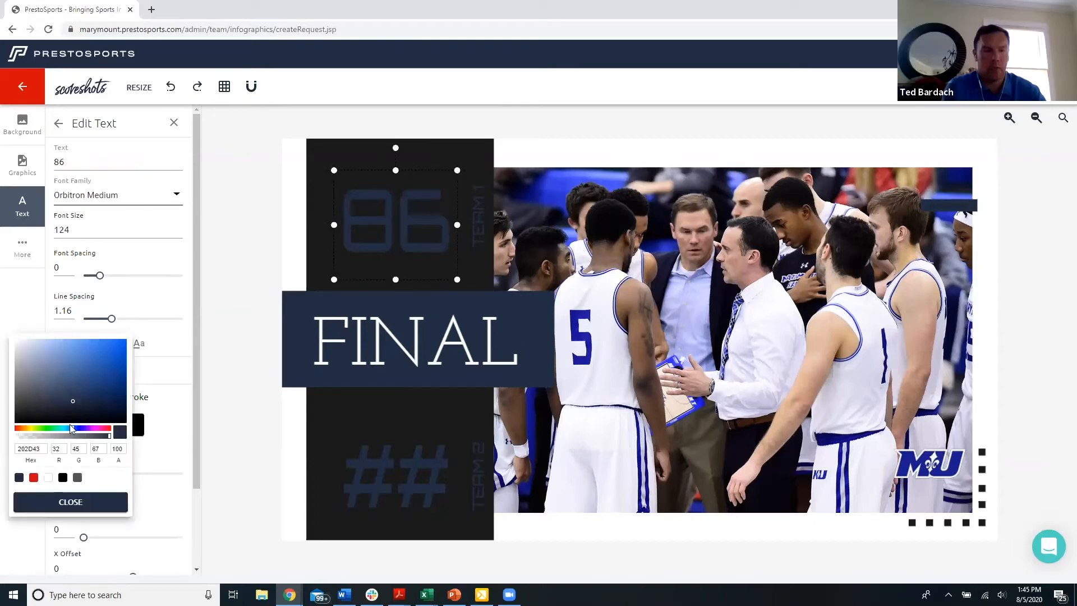
pyautogui.click(48, 478)
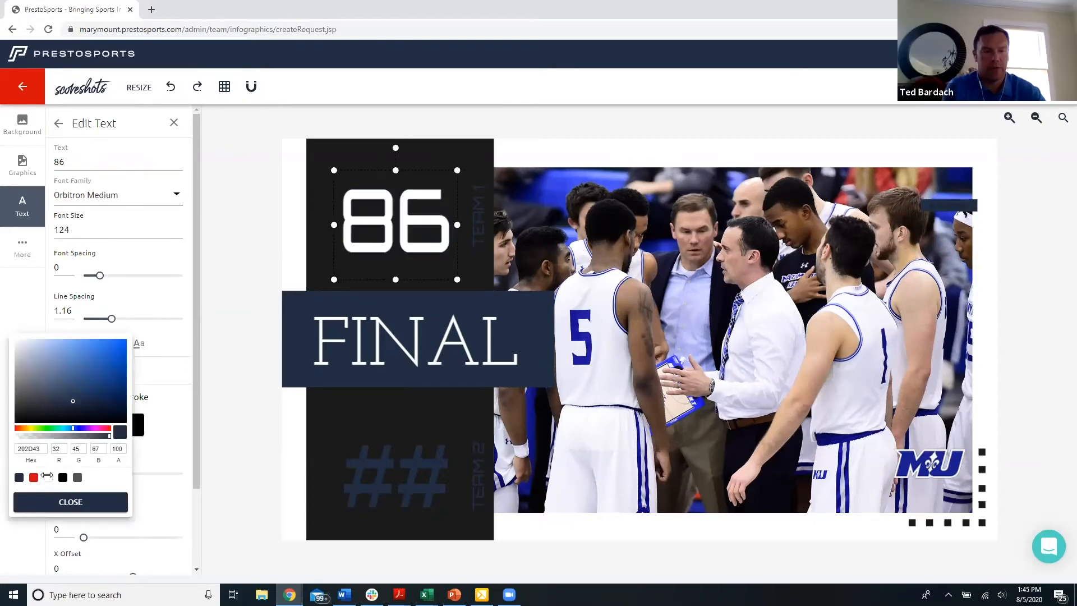
pyautogui.click(242, 405)
# - Replace the ## score placeholder beside TEAM 2 with 76 and make it white
pyautogui.click(368, 457)
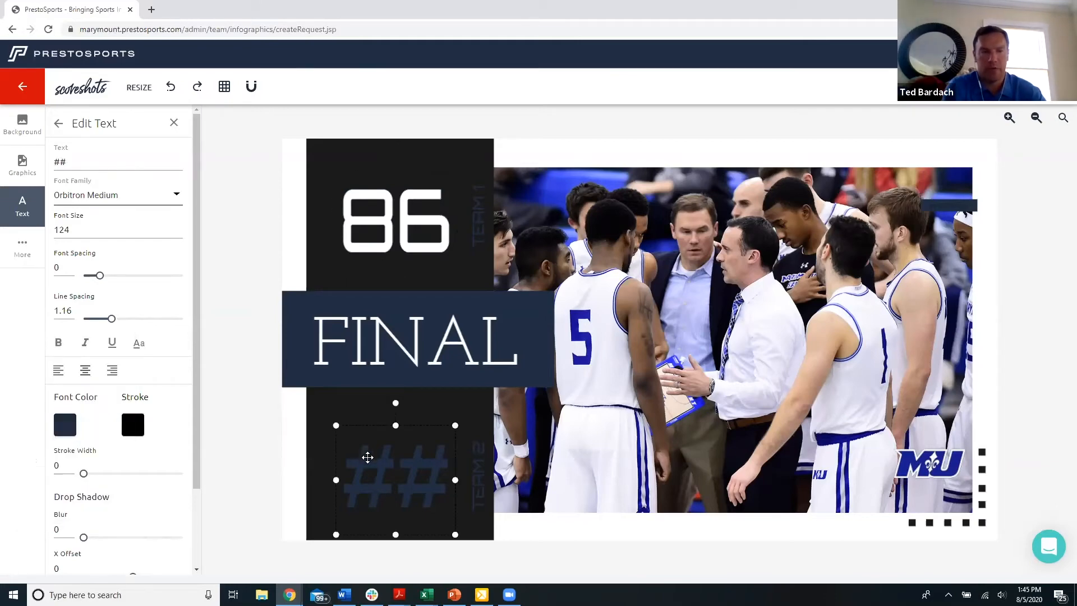
pyautogui.doubleClick(118, 170)
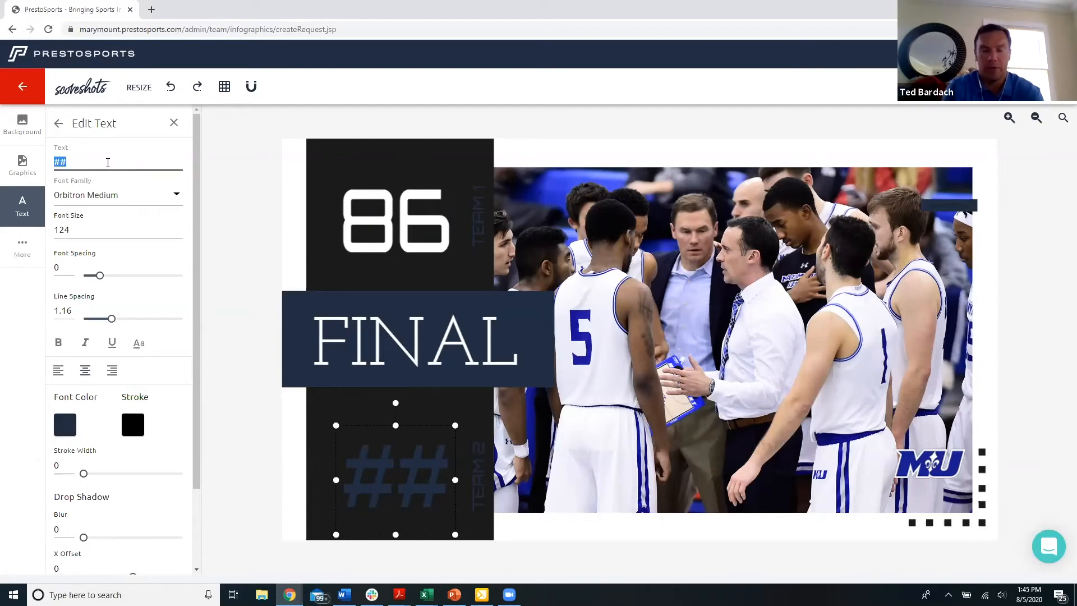
pyautogui.write('76')
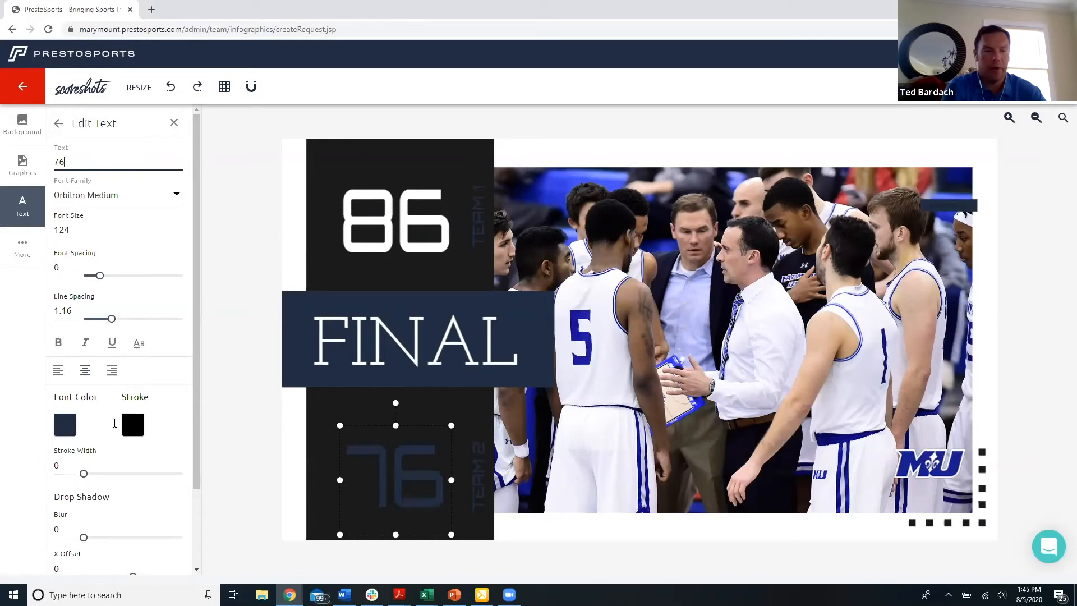
pyautogui.click(64, 431)
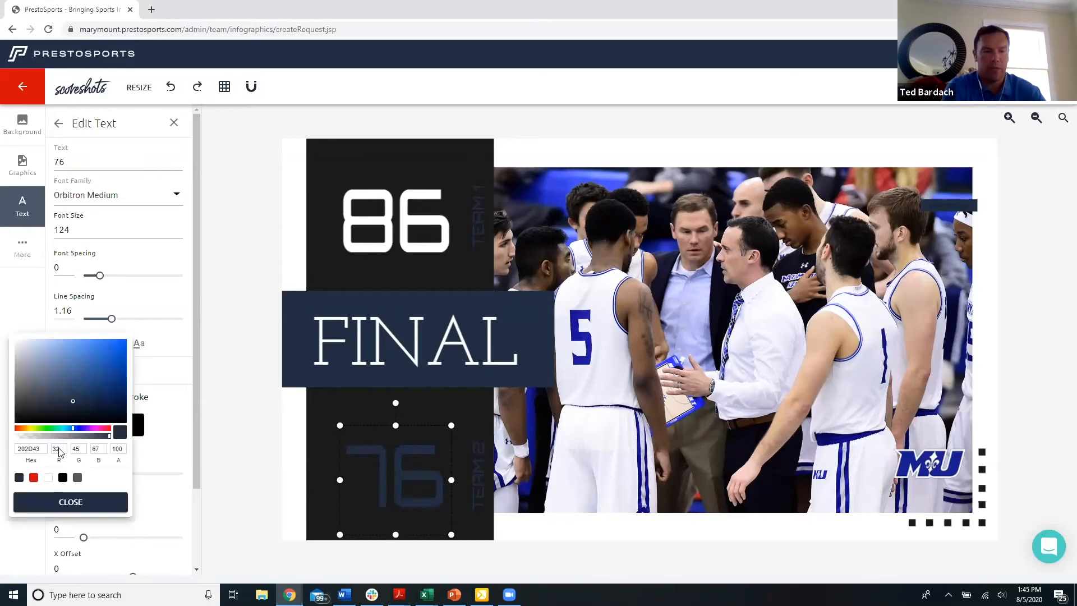
pyautogui.click(48, 477)
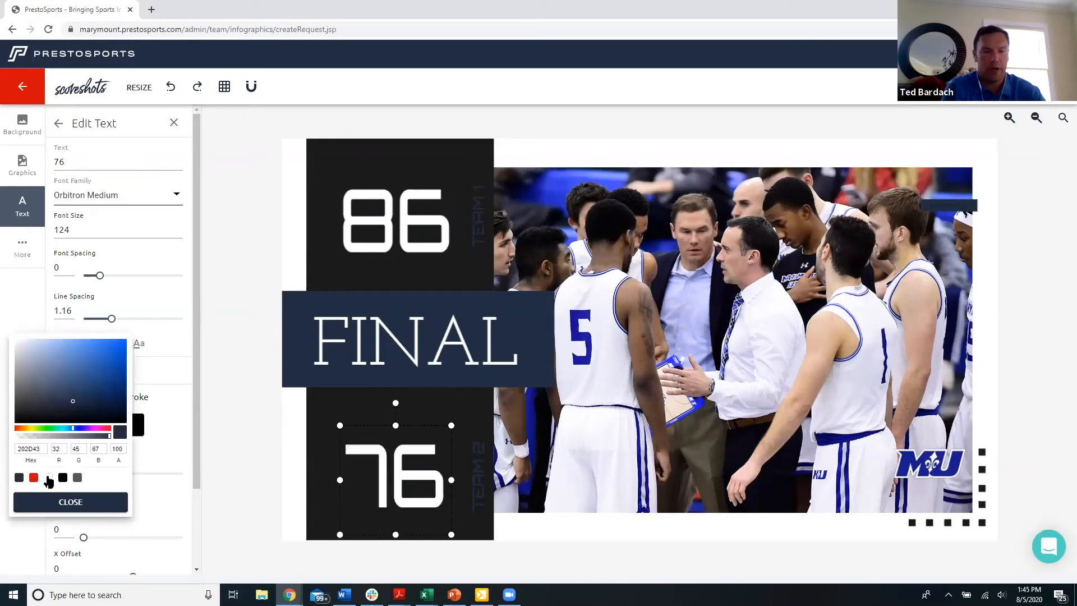
# - Finish coloring the 76 score and deselect its text
pyautogui.click(71, 502)
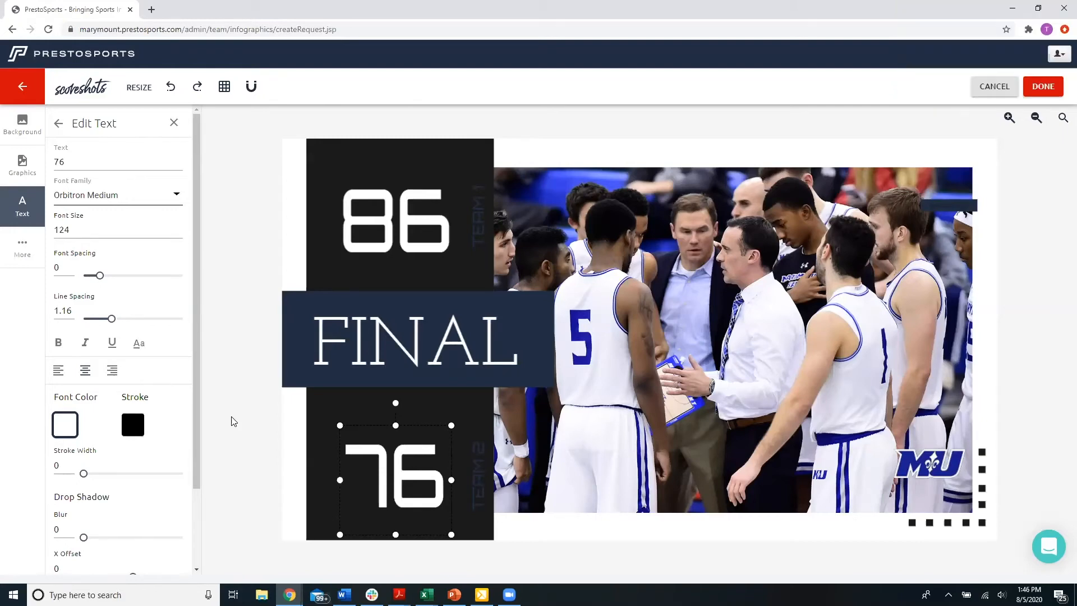
pyautogui.scroll(-2, 179, 354)
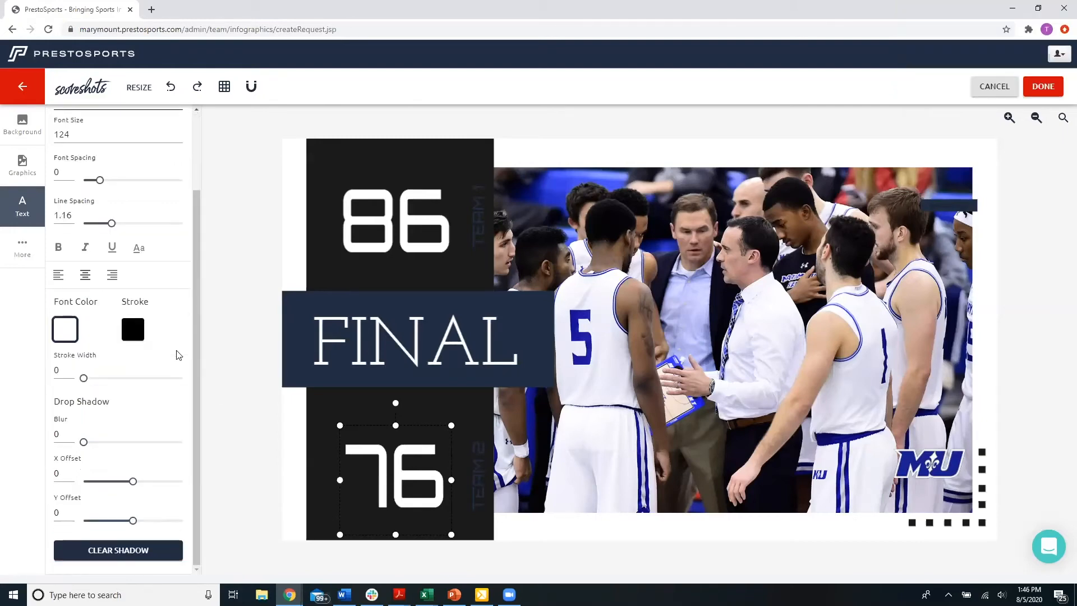
pyautogui.scroll(2, 179, 355)
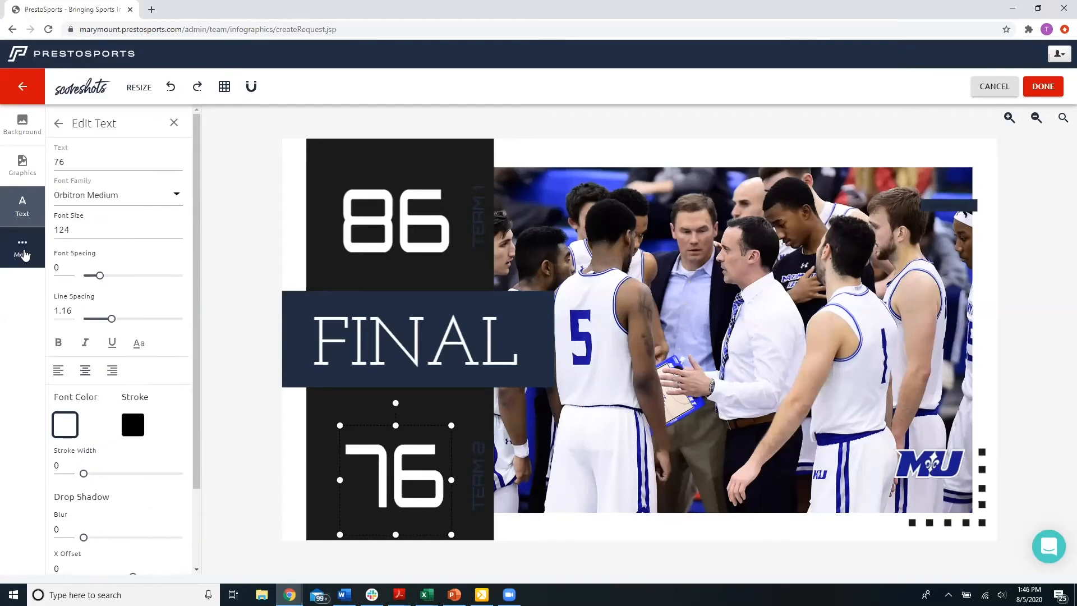
pyautogui.click(268, 390)
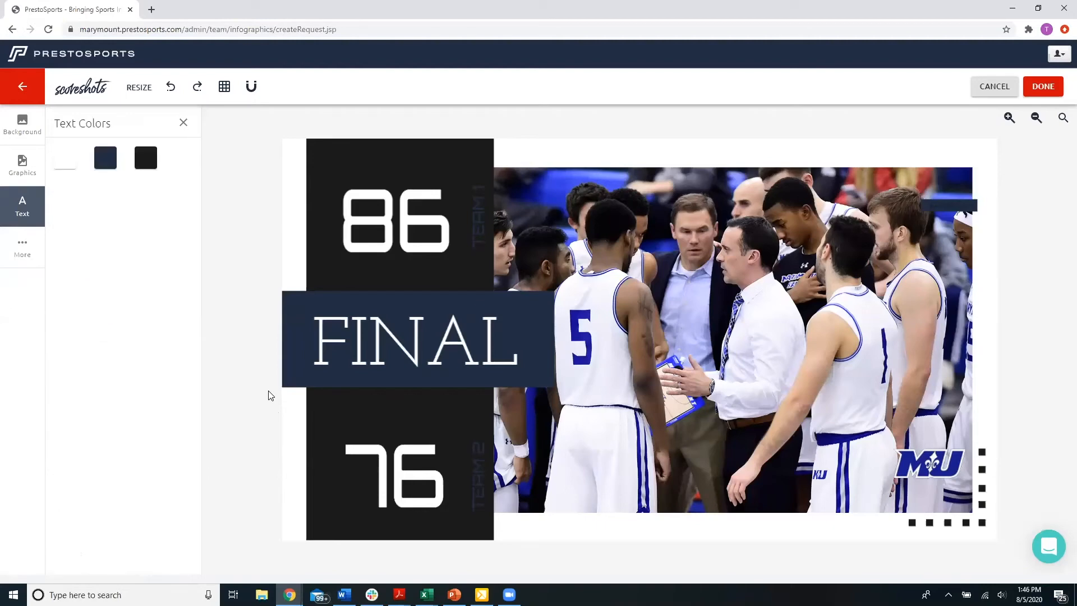
# - Change the navy element color in the palette, used by the FINAL banner and hashtag bar, to red
pyautogui.click(25, 244)
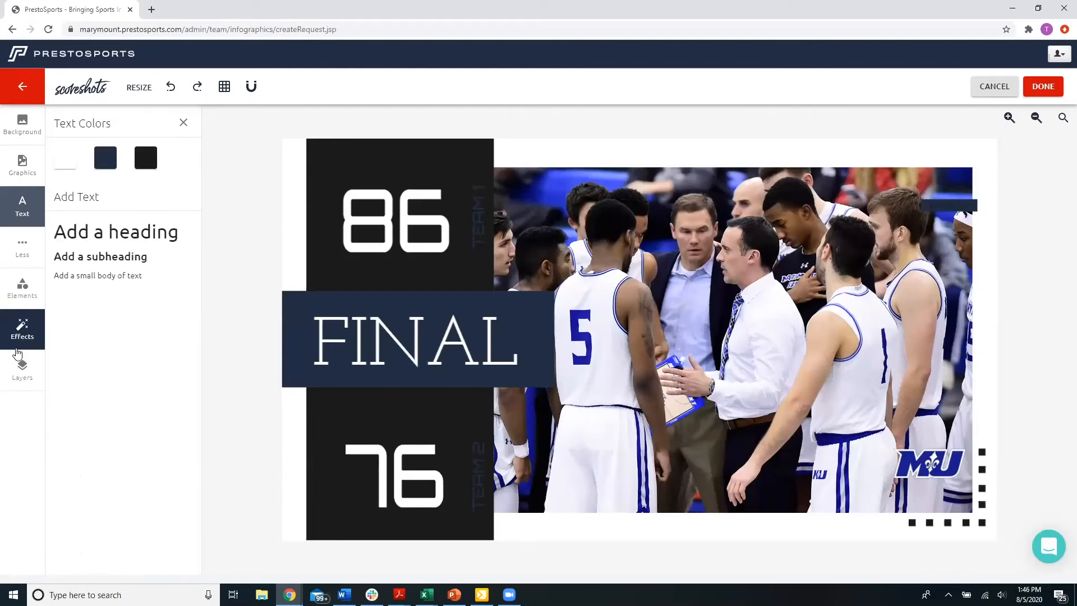
pyautogui.click(22, 287)
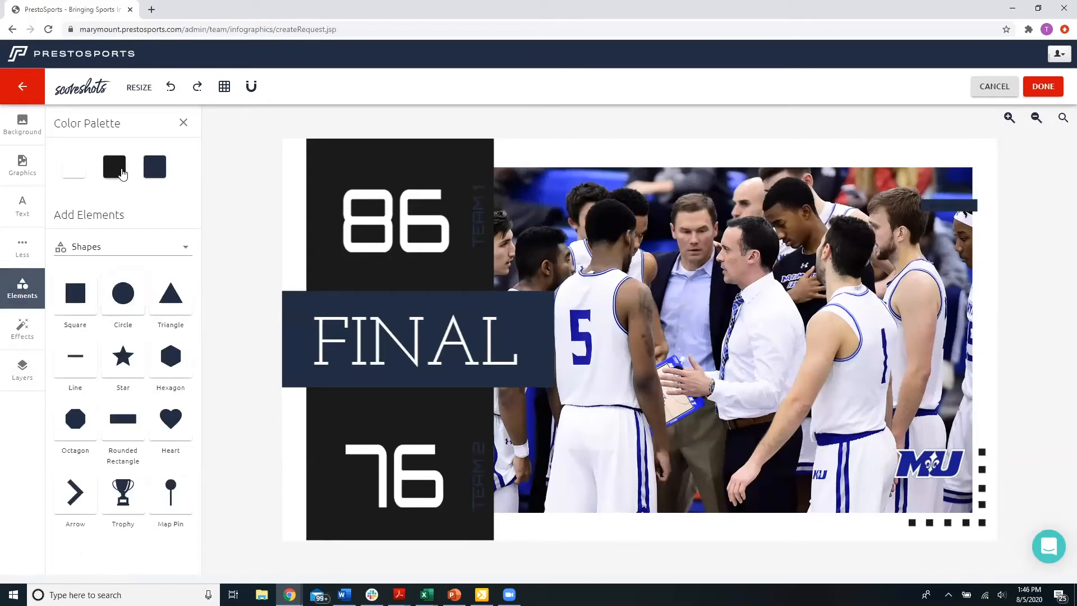
pyautogui.click(156, 172)
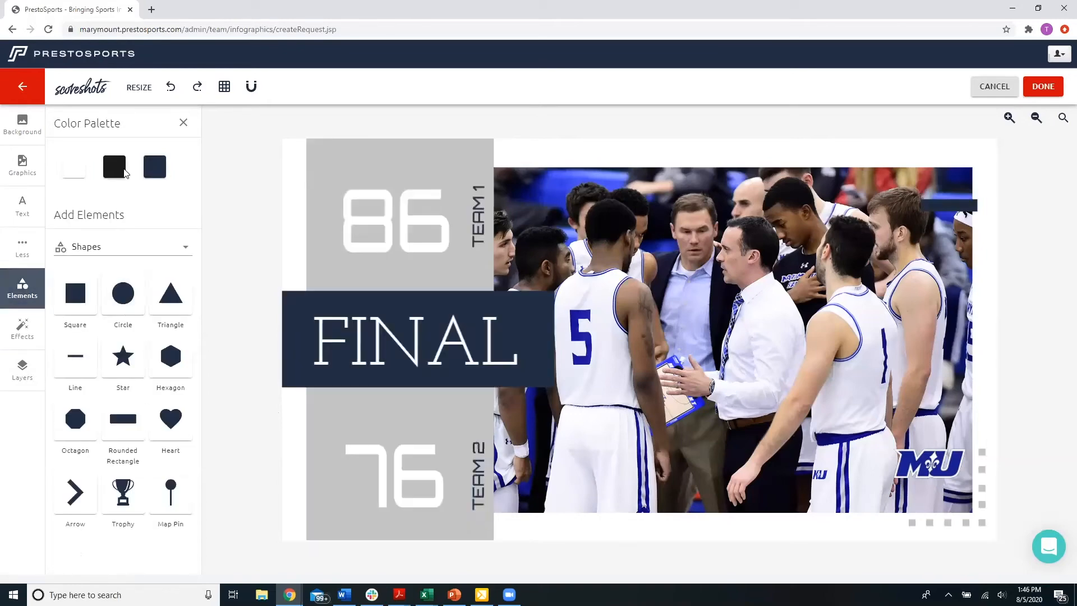
pyautogui.click(152, 170)
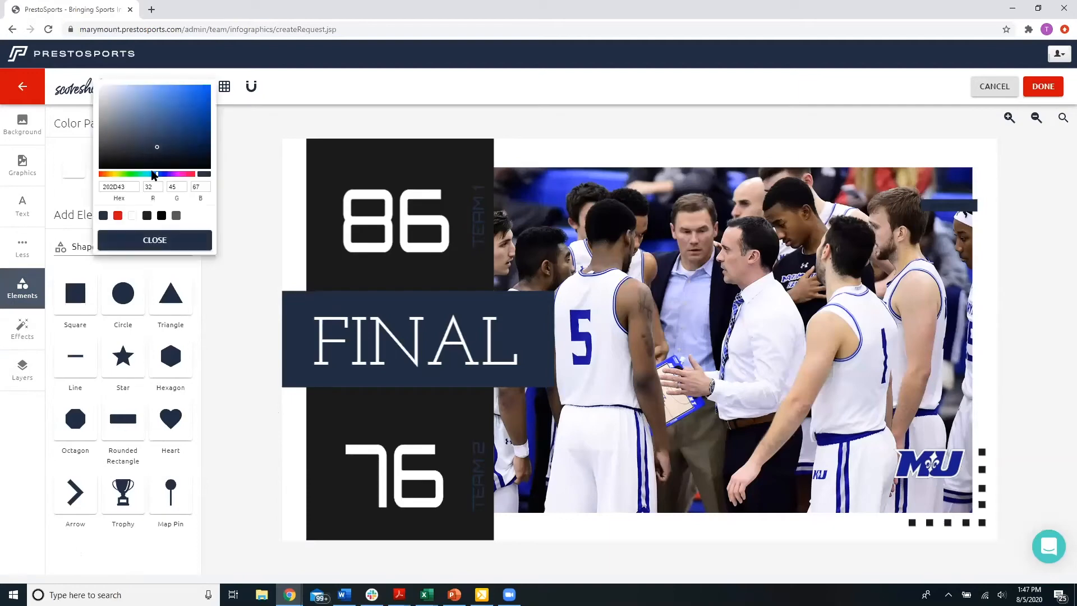
pyautogui.click(117, 216)
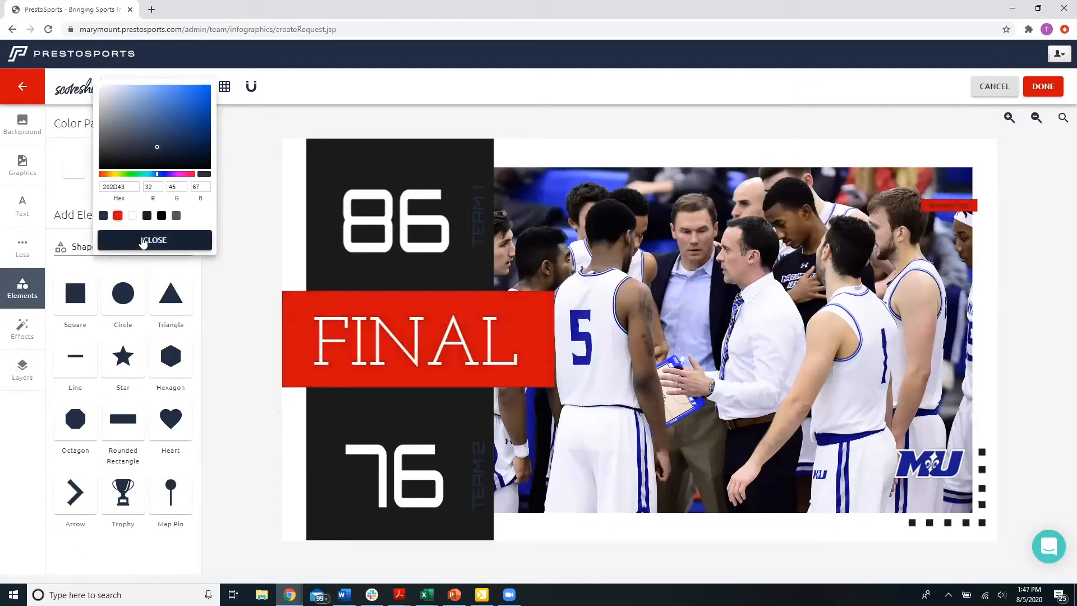
pyautogui.click(144, 240)
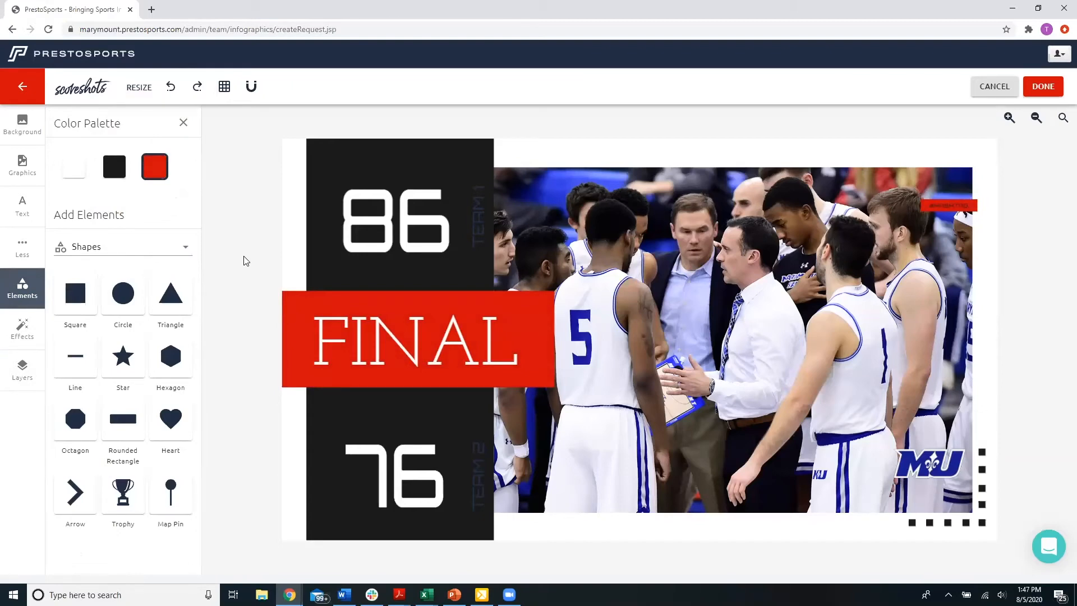
# - Add a navy circle shape, shrink it, and place it over the upper middle of the team photo
pyautogui.click(128, 303)
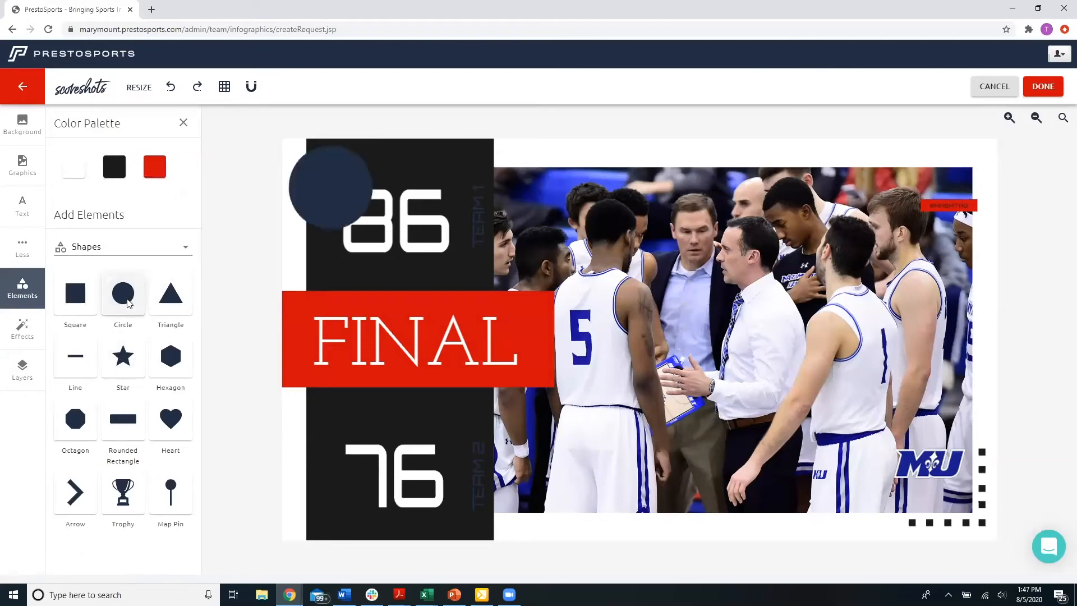
pyautogui.click(341, 202)
pyautogui.moveTo(341, 202); pyautogui.dragTo(540, 245)
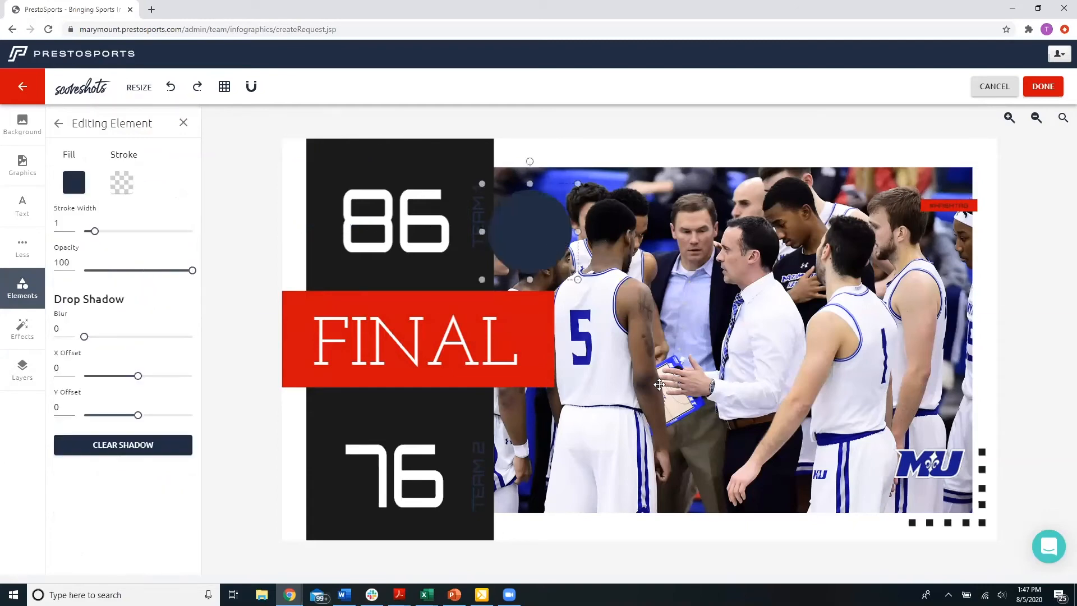
pyautogui.moveTo(659, 384); pyautogui.dragTo(690, 251)
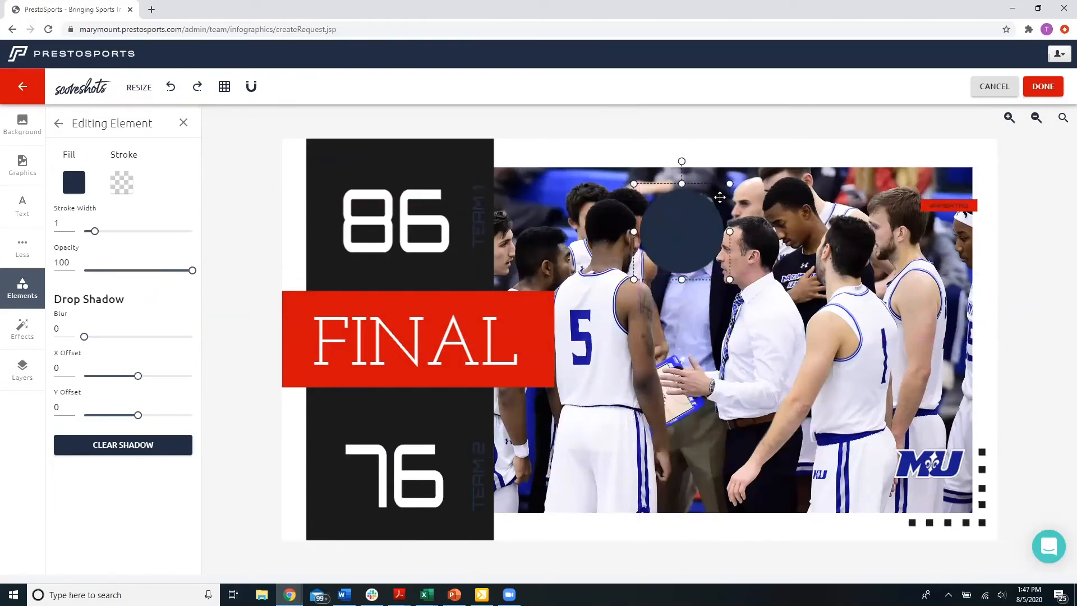
pyautogui.moveTo(728, 185); pyautogui.dragTo(694, 211)
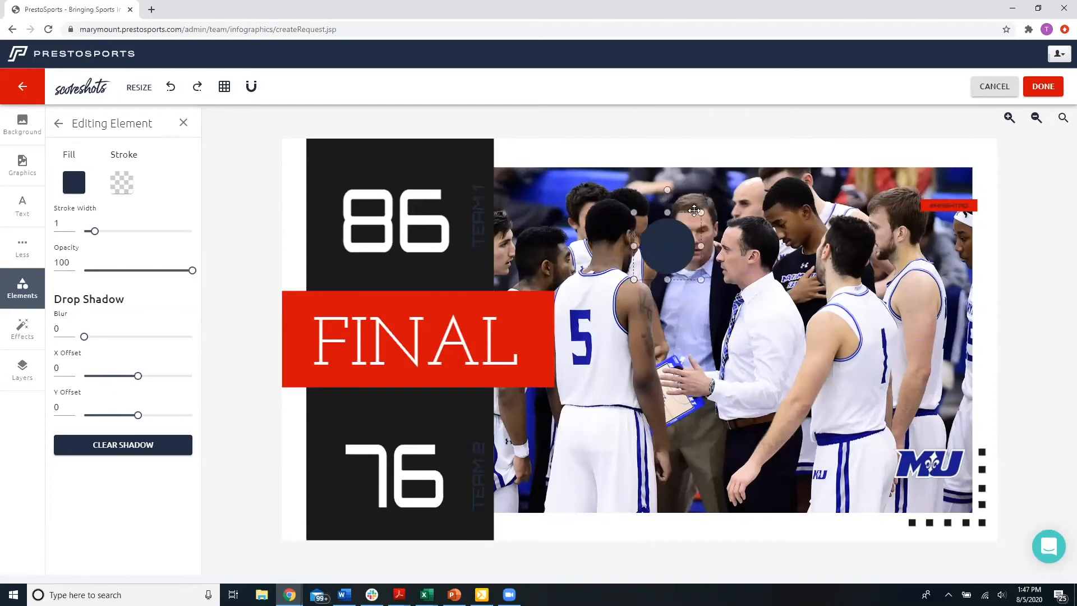
pyautogui.moveTo(660, 247); pyautogui.dragTo(679, 220)
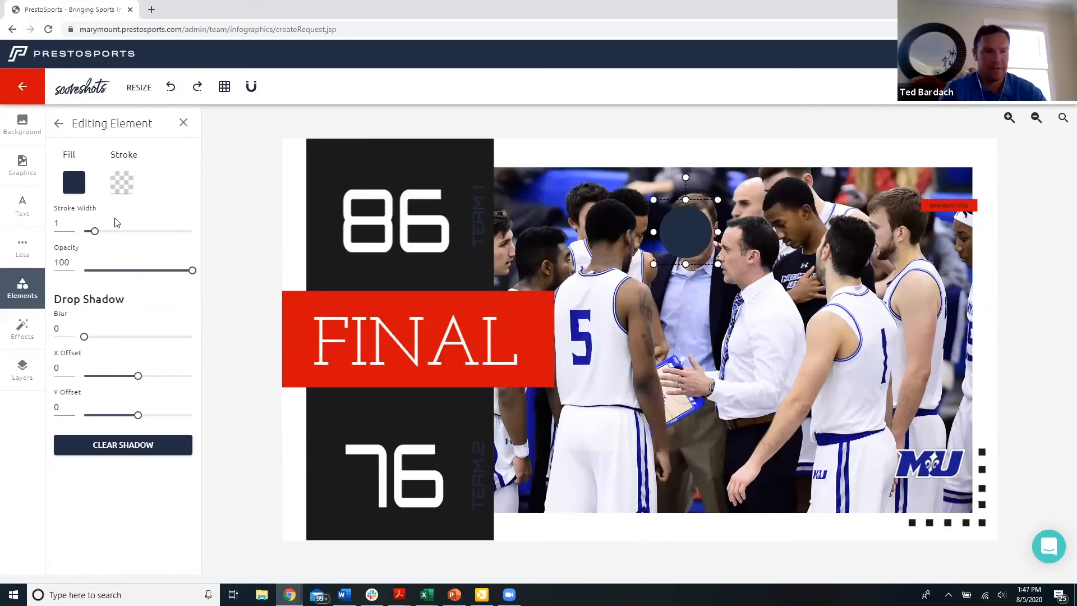
# - Apply the Honeycomb texture to the infographic
pyautogui.click(58, 125)
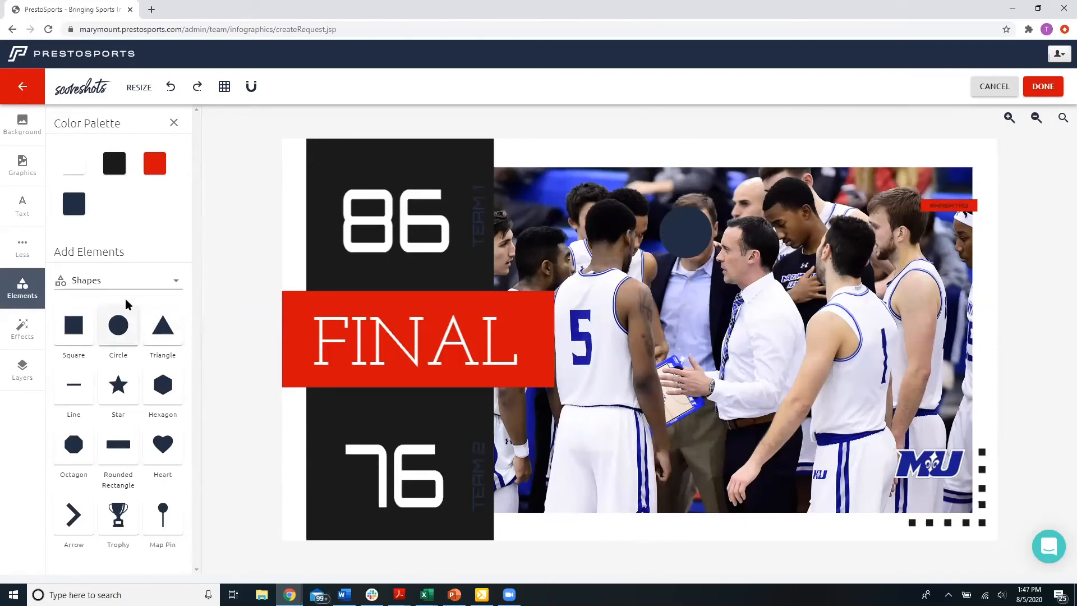
pyautogui.click(136, 280)
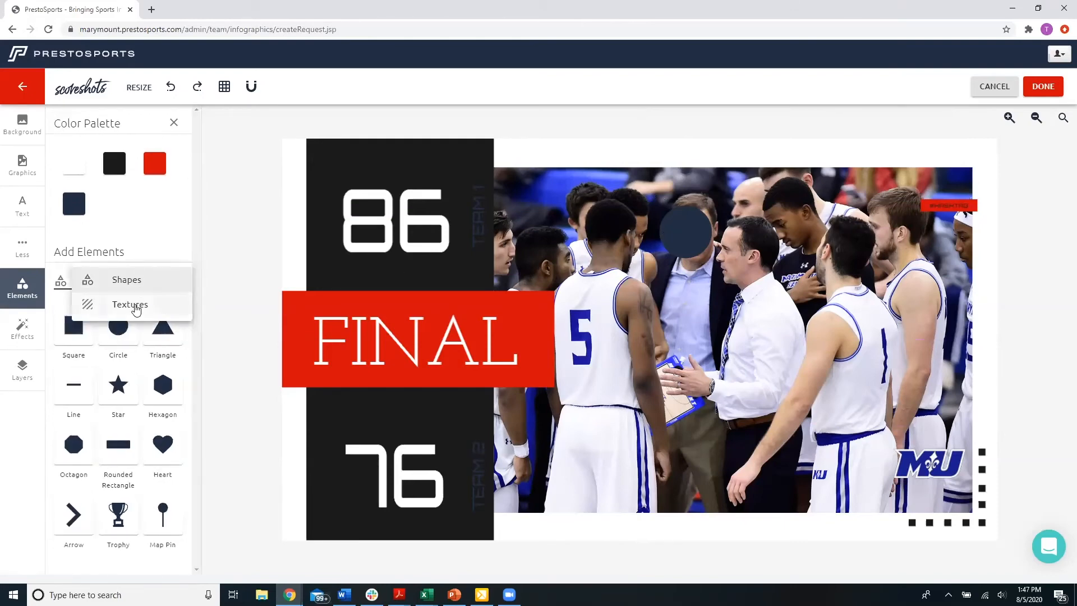
pyautogui.click(135, 305)
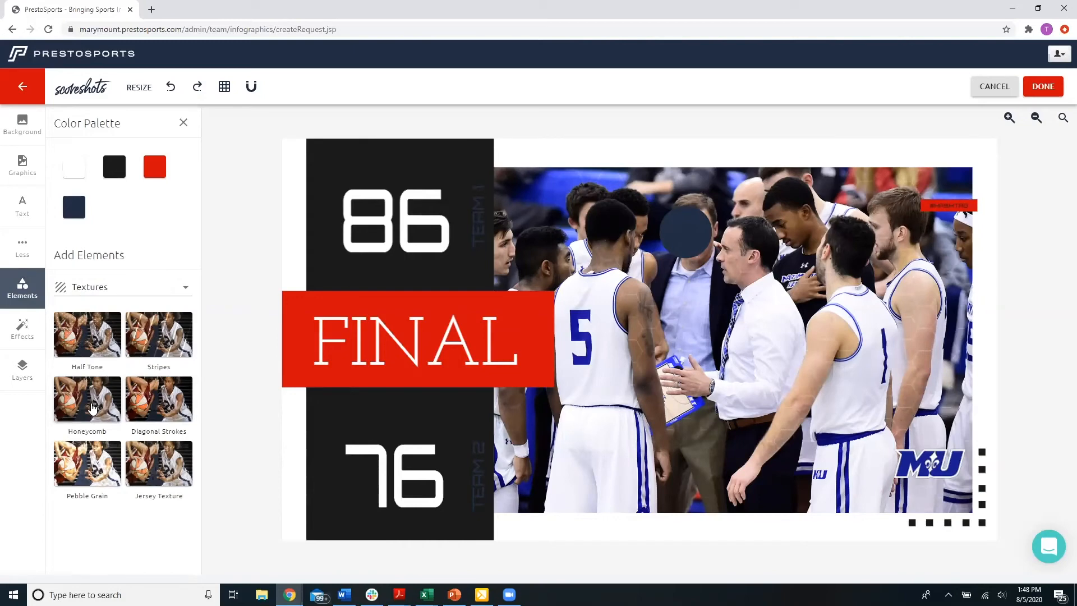
pyautogui.click(93, 407)
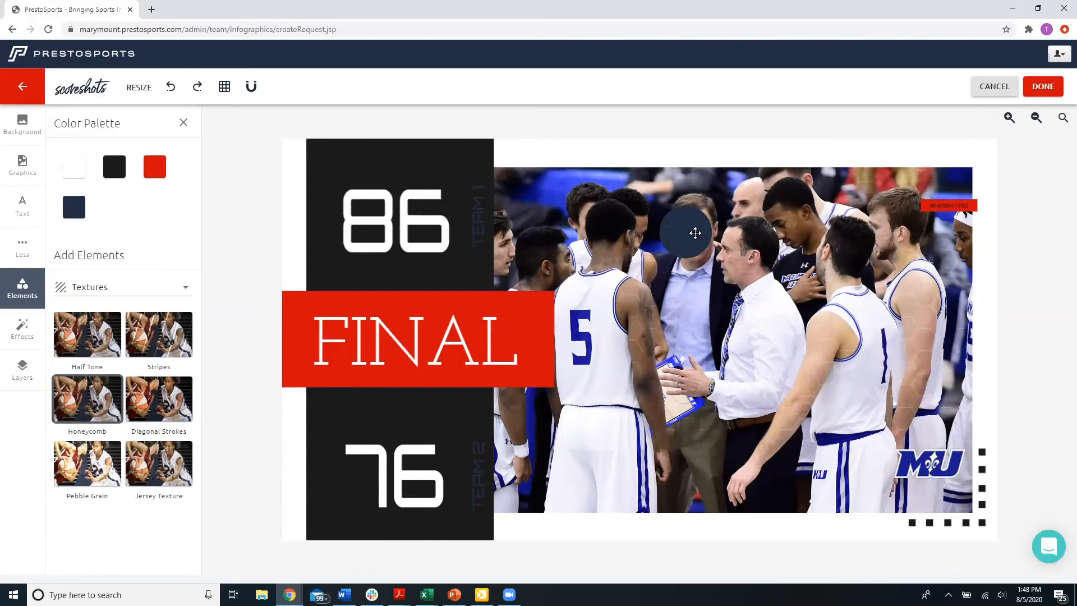
# - Move the navy circle to the upper-left corner of the team photo
pyautogui.click(701, 314)
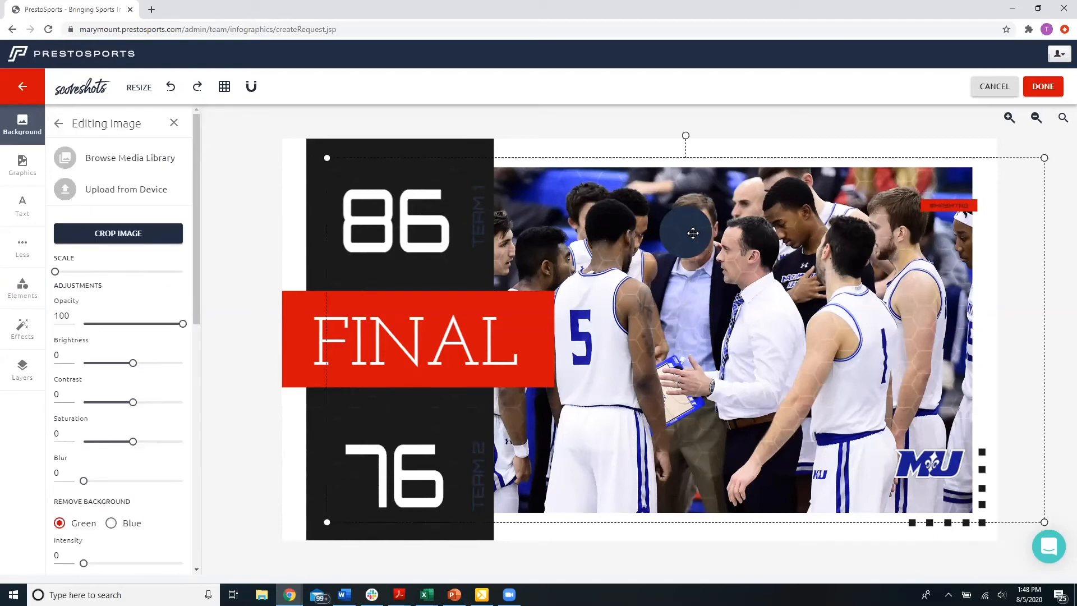
pyautogui.moveTo(692, 232); pyautogui.dragTo(524, 199)
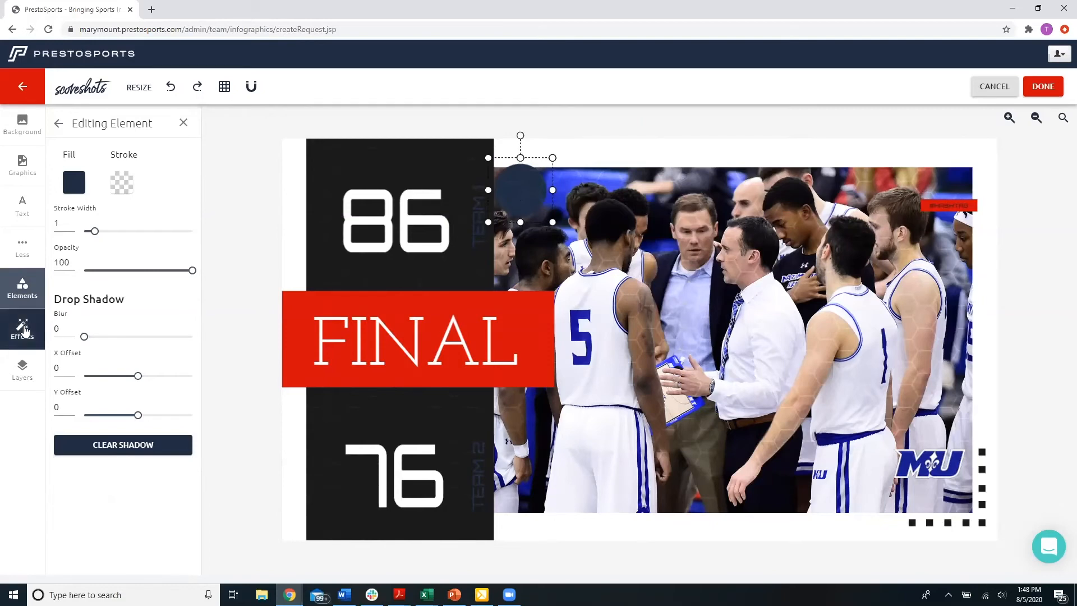
# - Try the Lightning effect on the infographic
pyautogui.click(24, 331)
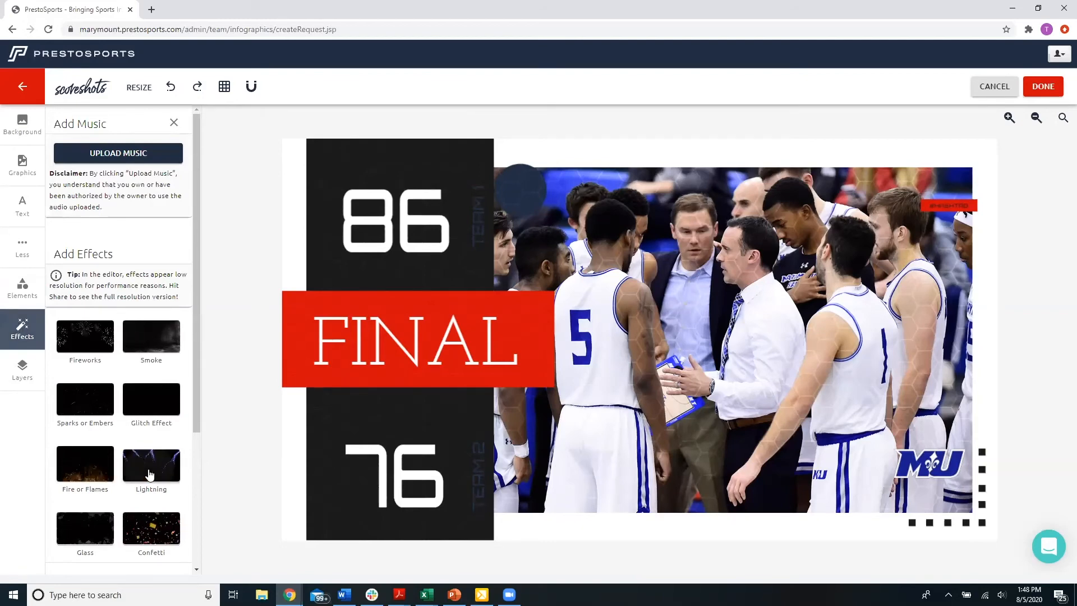
pyautogui.click(150, 475)
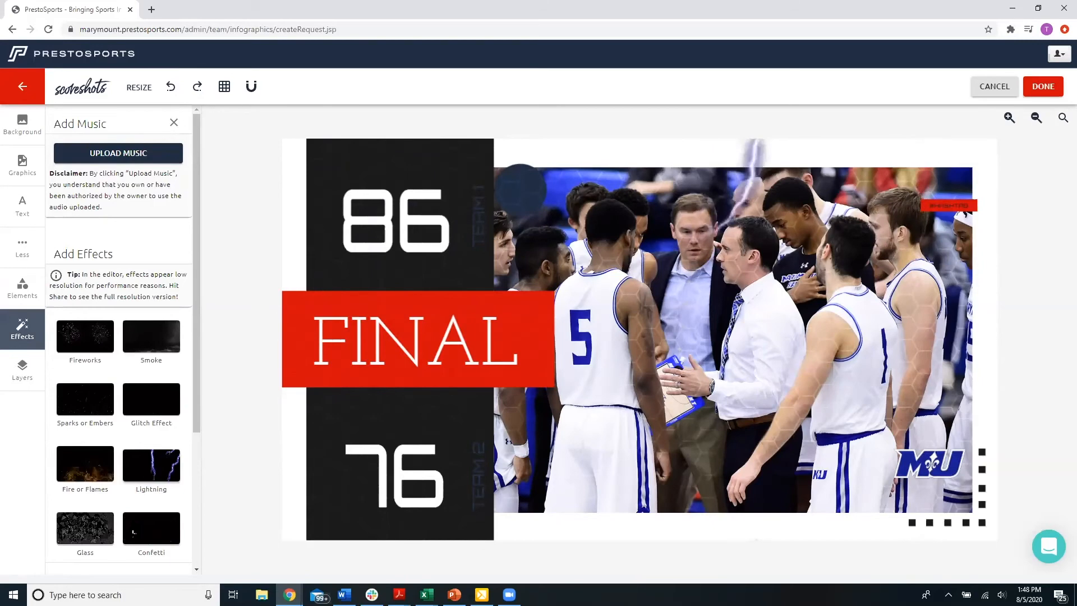
pyautogui.scroll(-3, 122, 449)
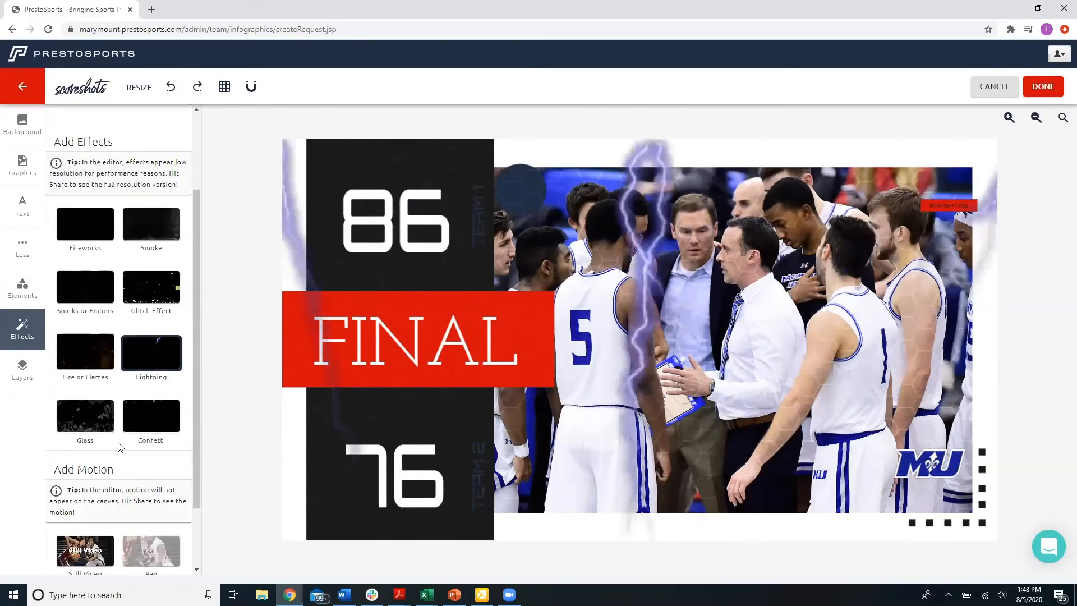
pyautogui.scroll(3, 115, 432)
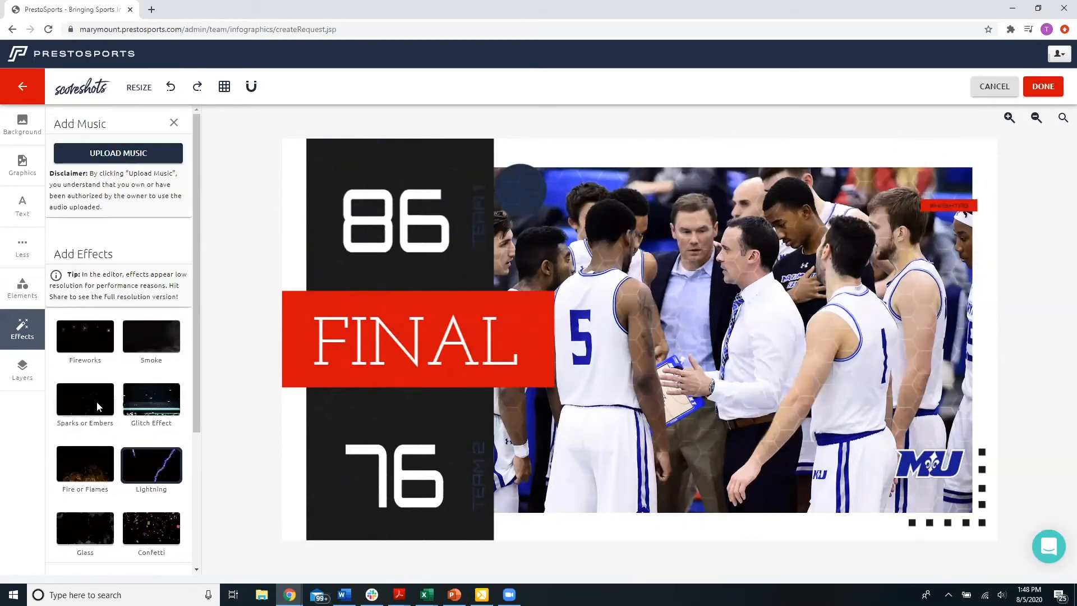
# - Try the Fire or Flames and Confetti effects on the infographic and clear the applied effect
pyautogui.click(84, 468)
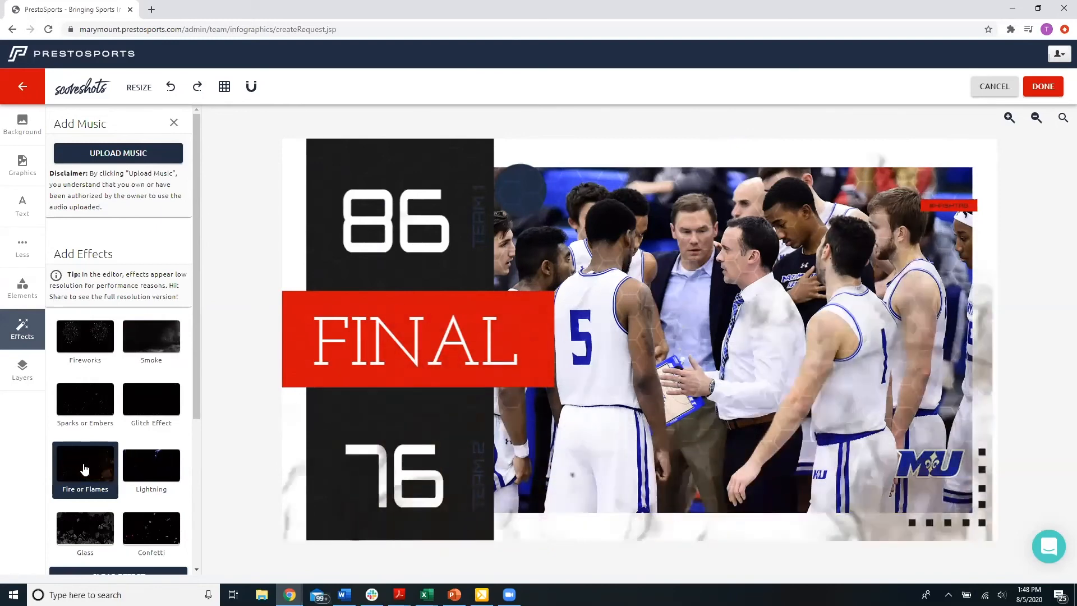
pyautogui.click(133, 511)
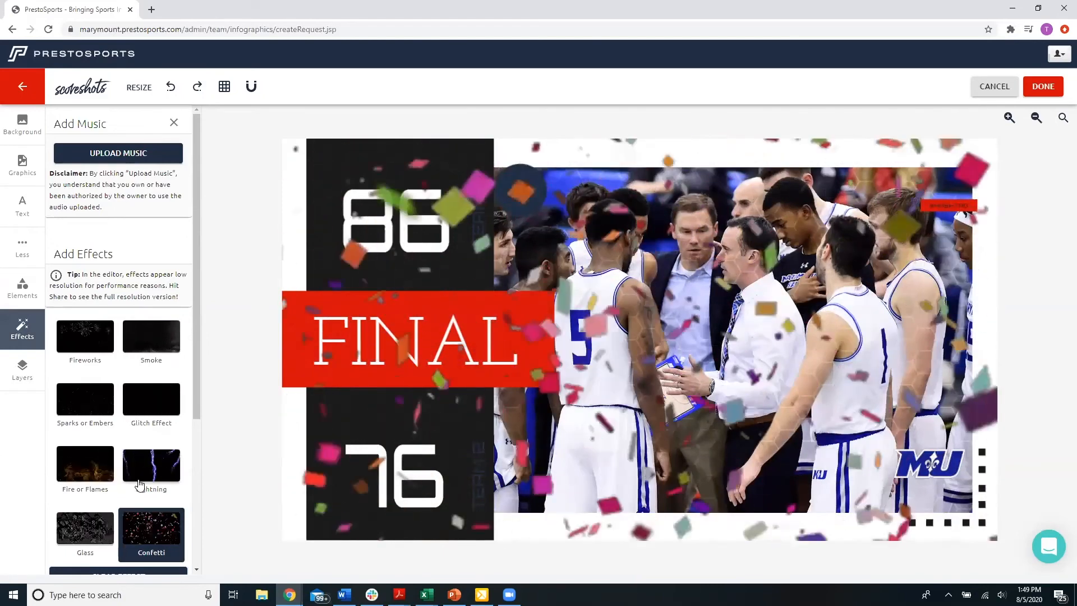
pyautogui.scroll(-4, 139, 486)
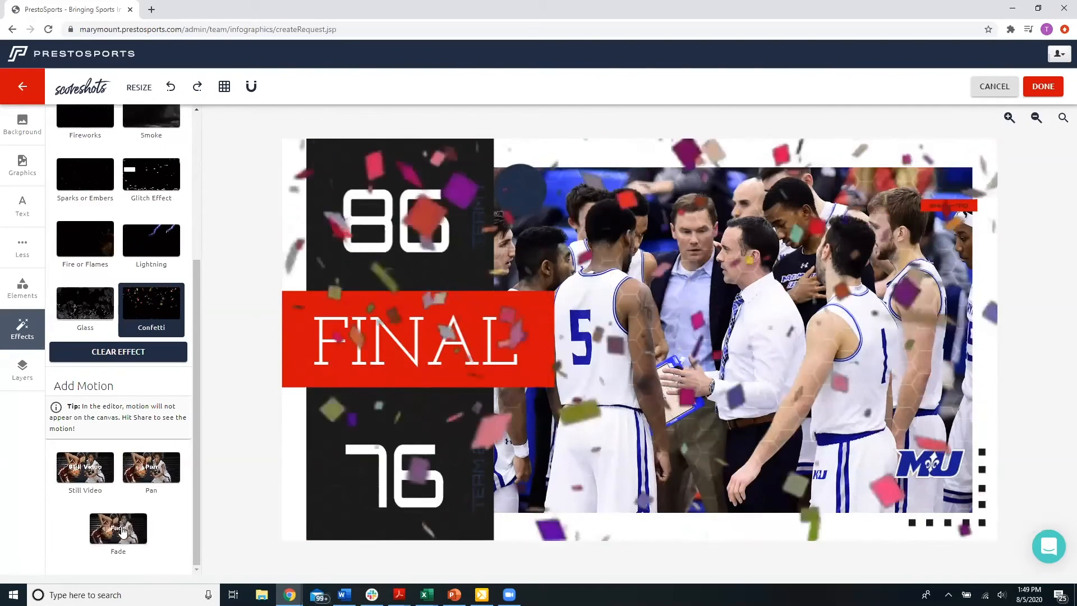
pyautogui.scroll(2, 142, 409)
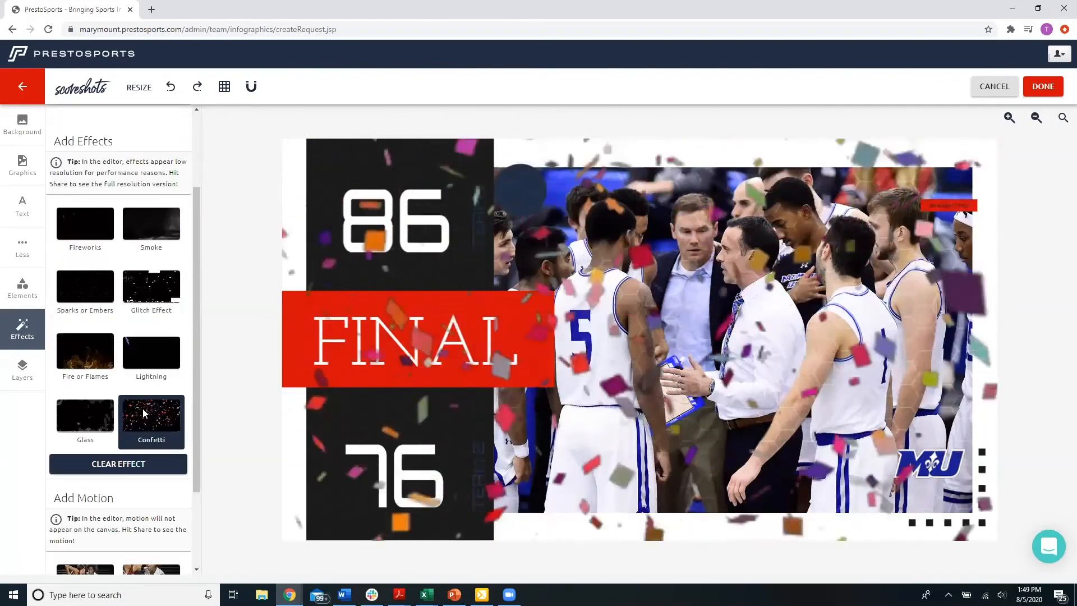
pyautogui.click(131, 473)
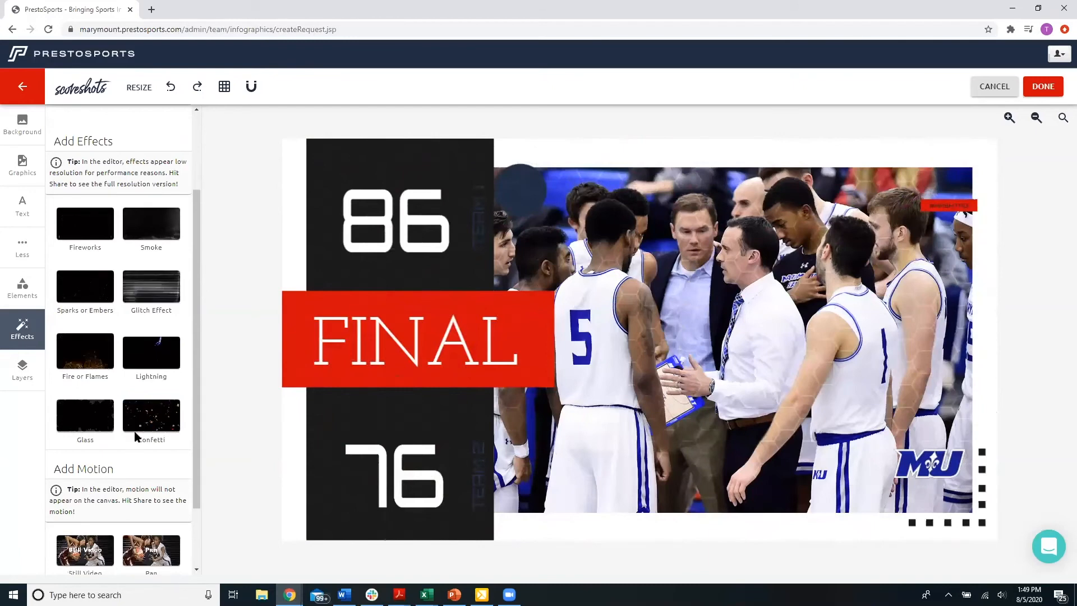
# - Try the Pan motion on the infographic and clear the animation
pyautogui.scroll(-2, 135, 436)
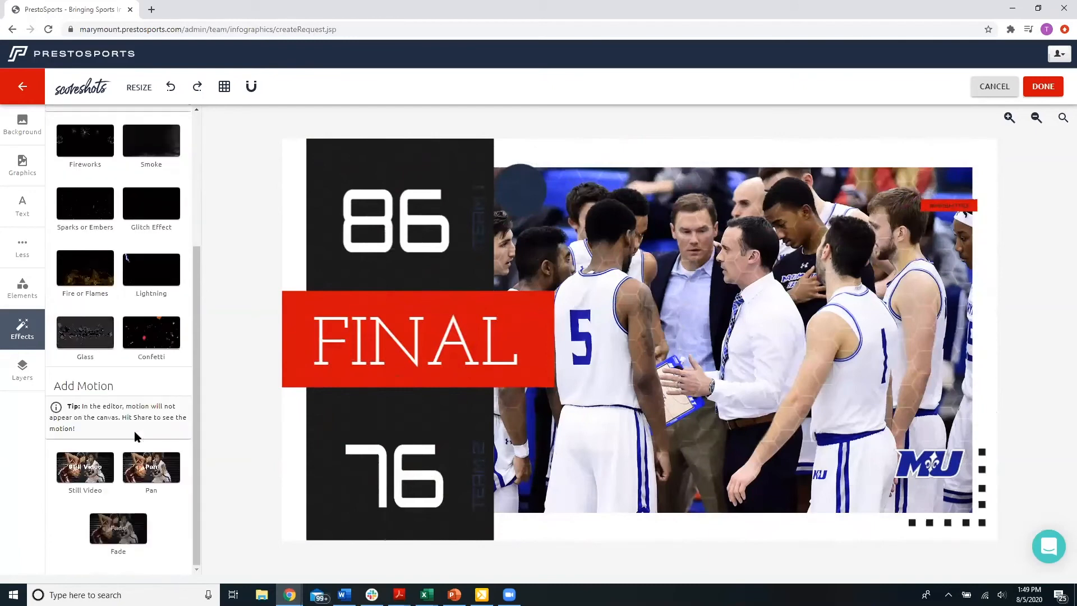
pyautogui.click(147, 473)
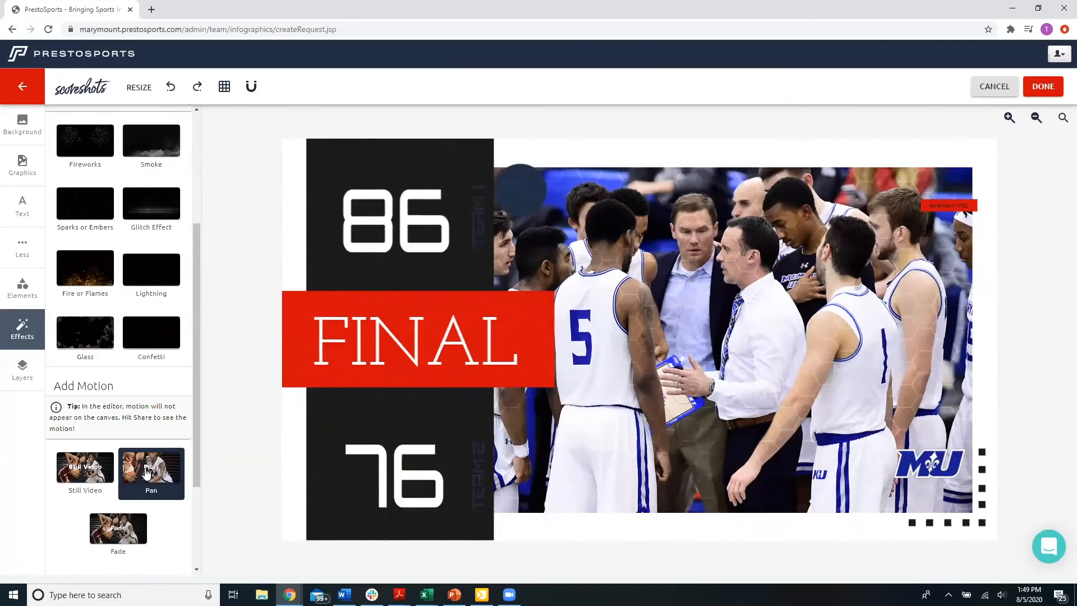
pyautogui.scroll(-3, 126, 533)
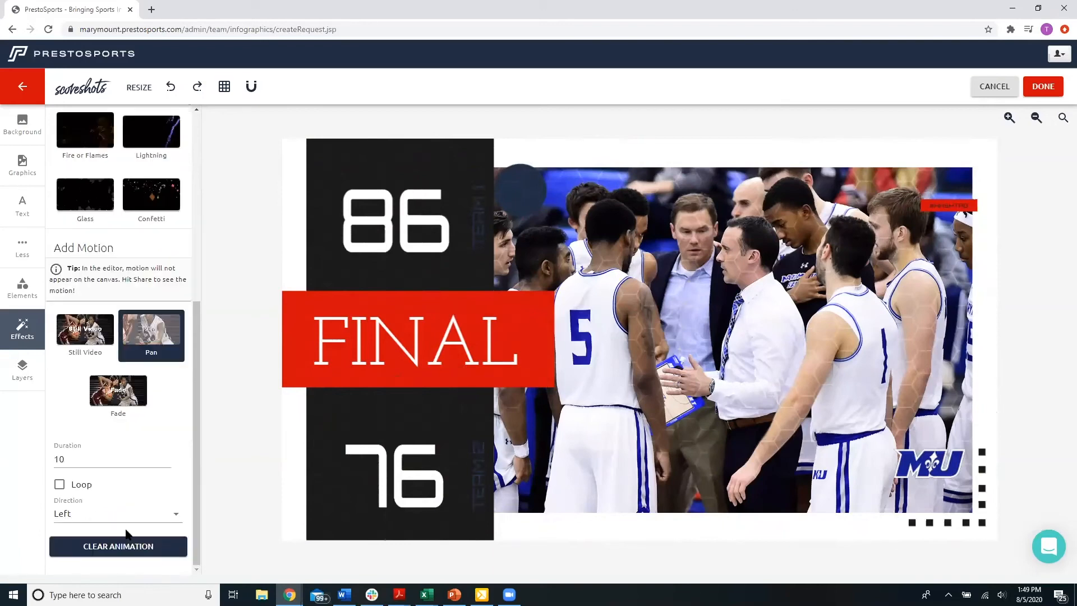
pyautogui.click(121, 547)
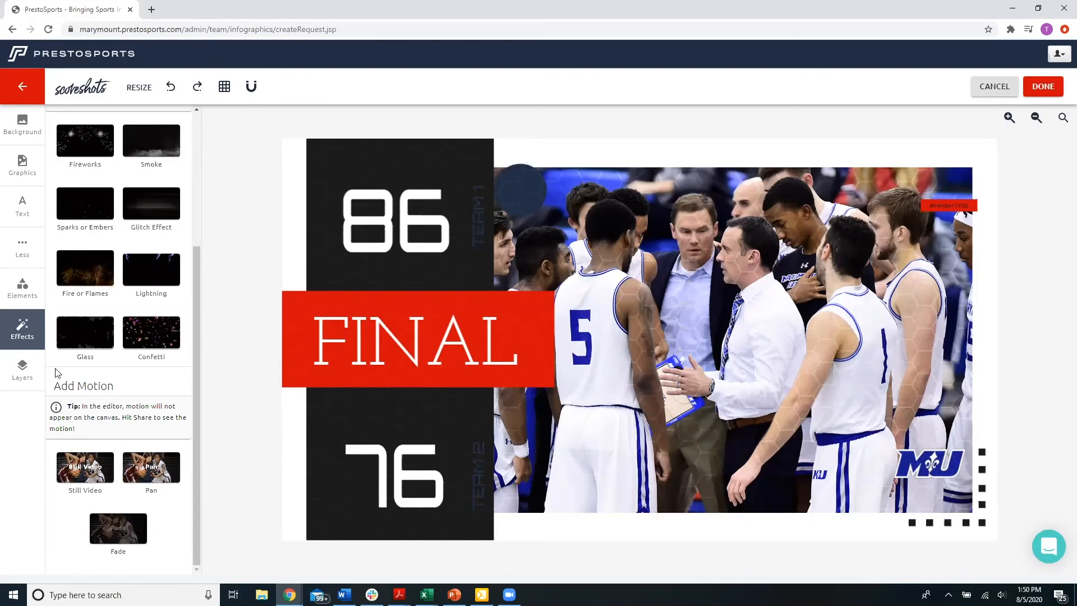
# - Examine the infographic's list of layers and their stacking order
pyautogui.click(18, 371)
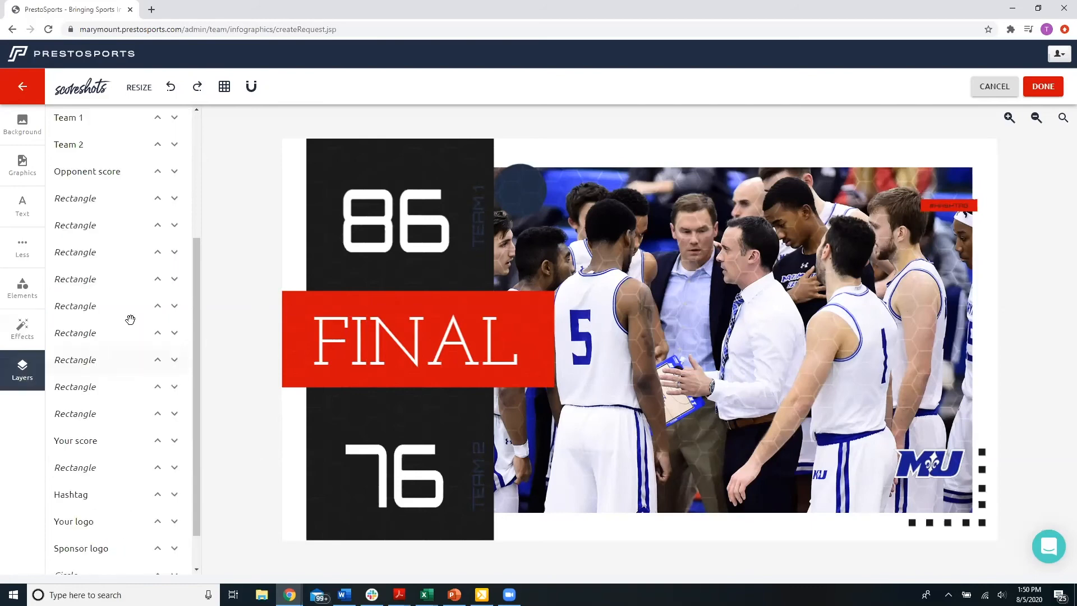
pyautogui.scroll(-1, 130, 319)
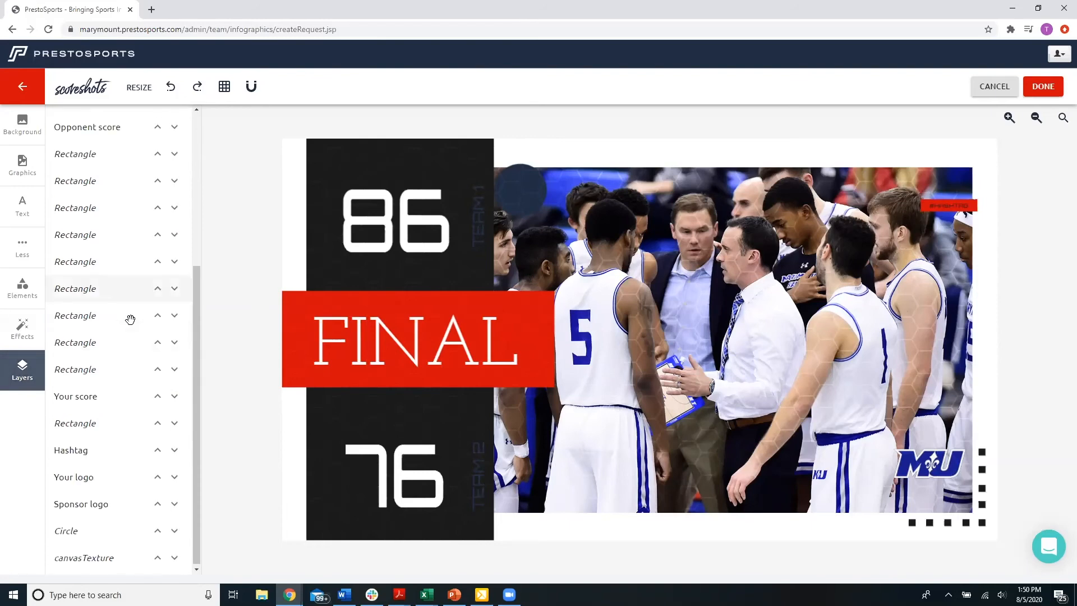
pyautogui.scroll(4, 130, 319)
pyautogui.scroll(1, 109, 224)
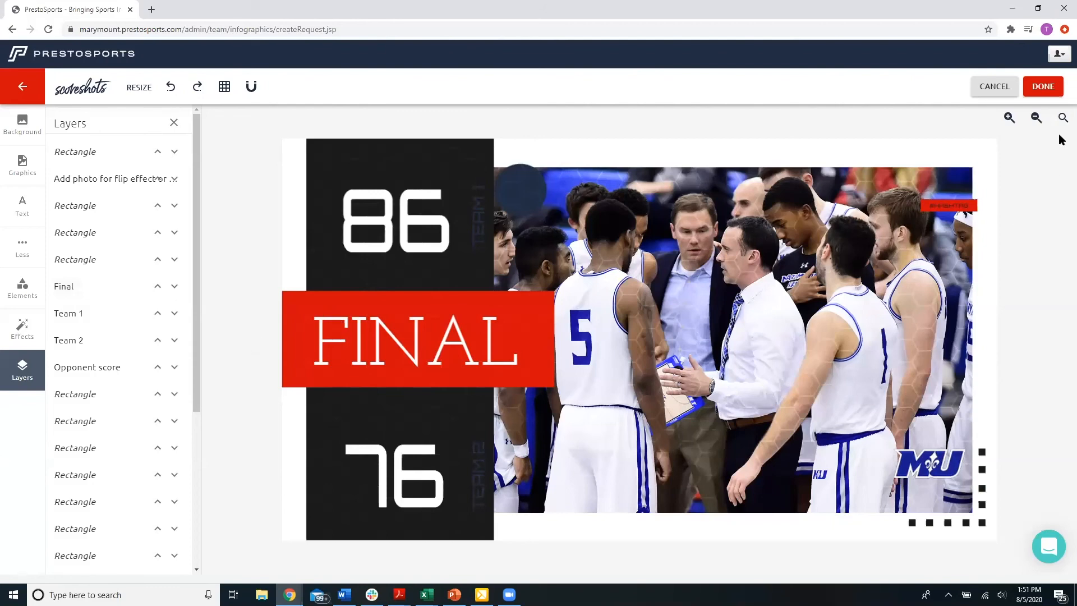
# - Finish editing the infographic and confirm leaving the editor page
pyautogui.click(1046, 89)
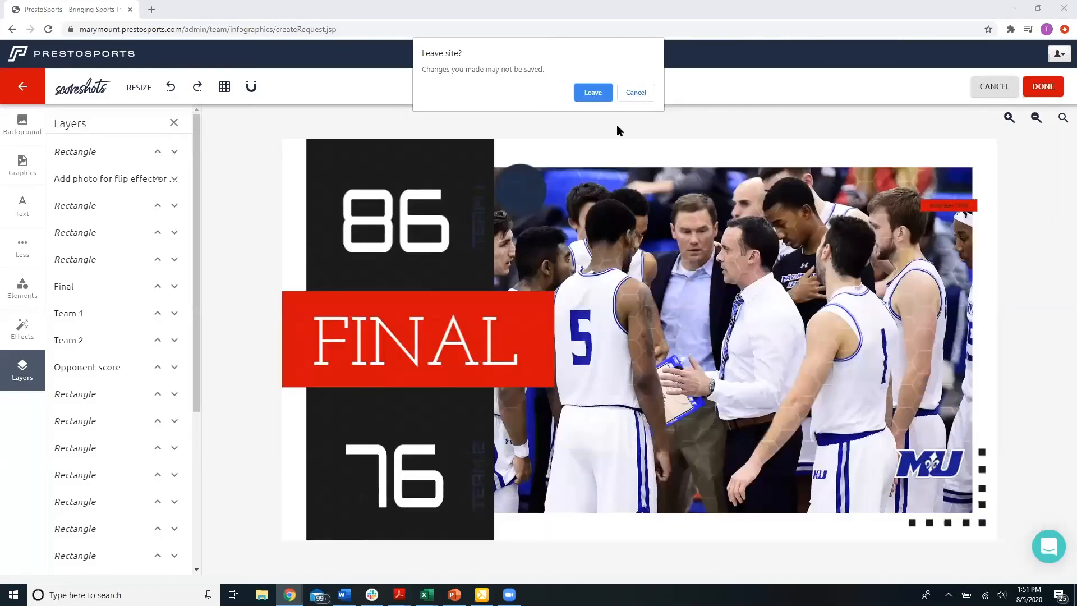
pyautogui.click(590, 96)
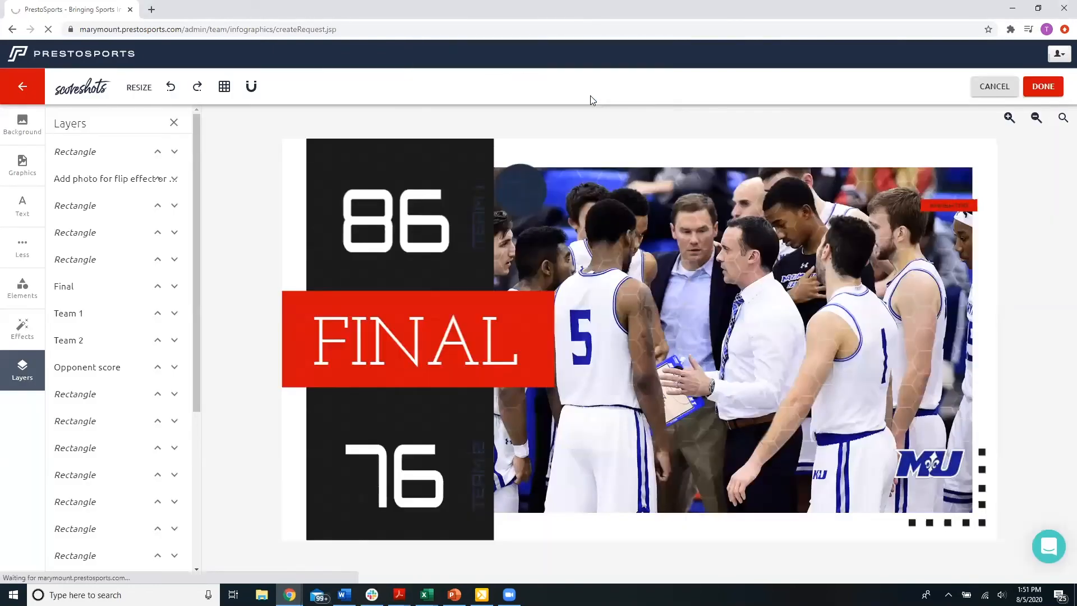